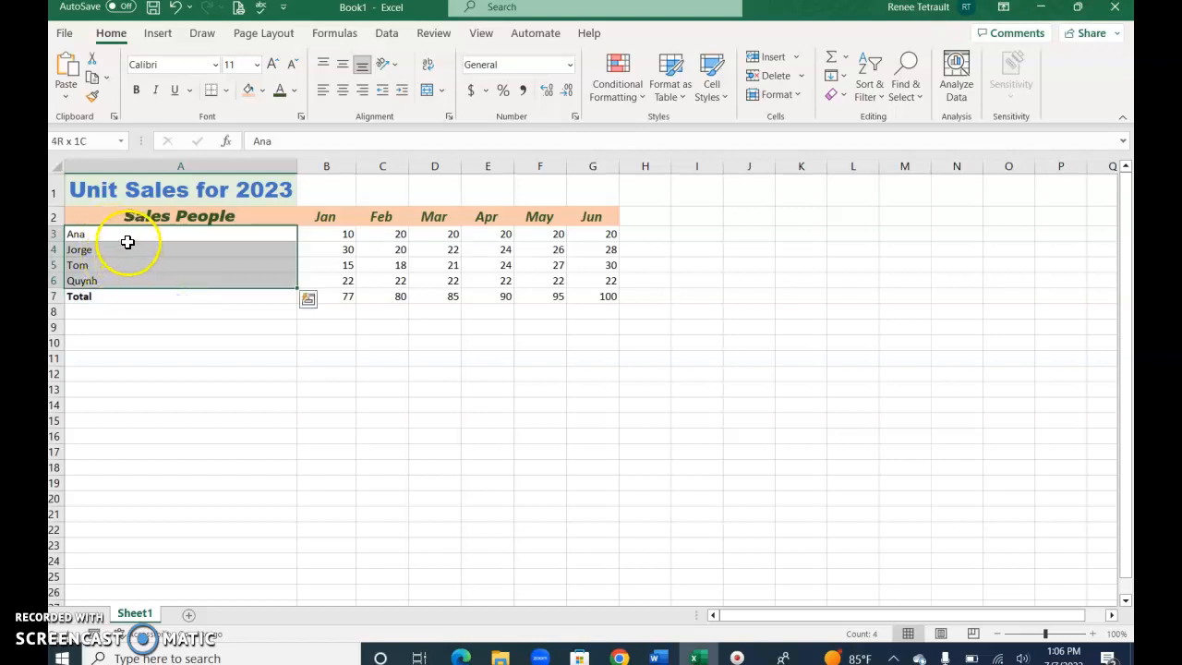
- Try centre and left alignment on the figures in B3:G7, finishing with right alignment
{"action": "left_click_drag", "start_coordinate": [318, 241], "coordinate": [591, 294]}
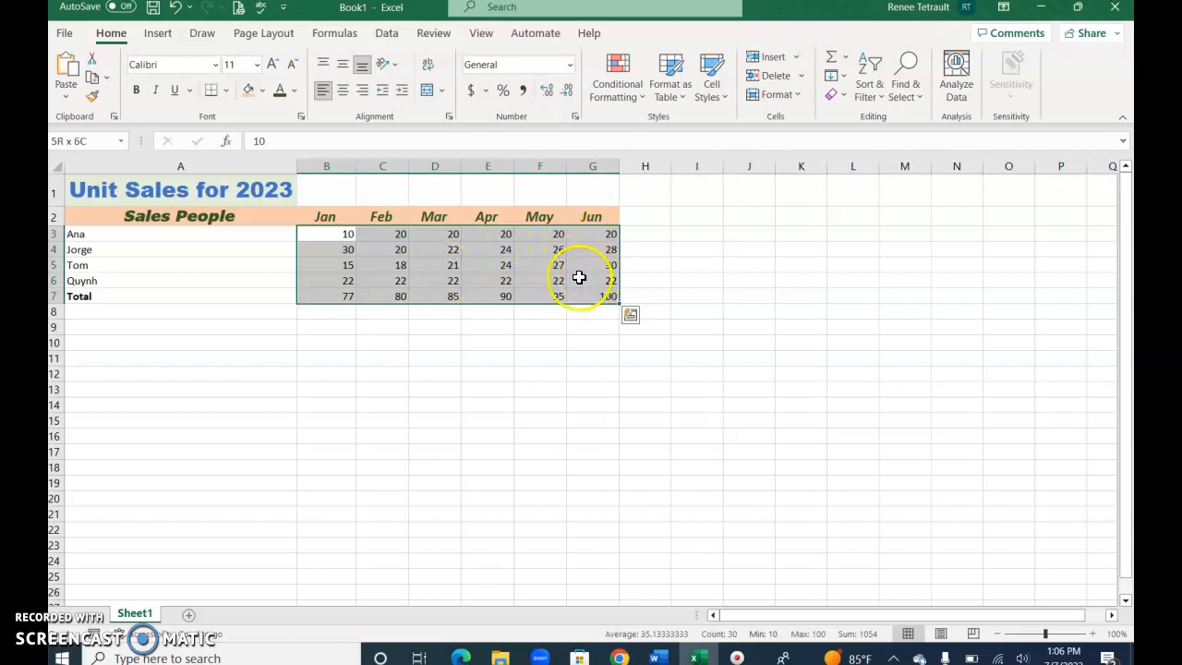
{"action": "left_click", "coordinate": [342, 90]}
{"action": "left_click", "coordinate": [322, 90]}
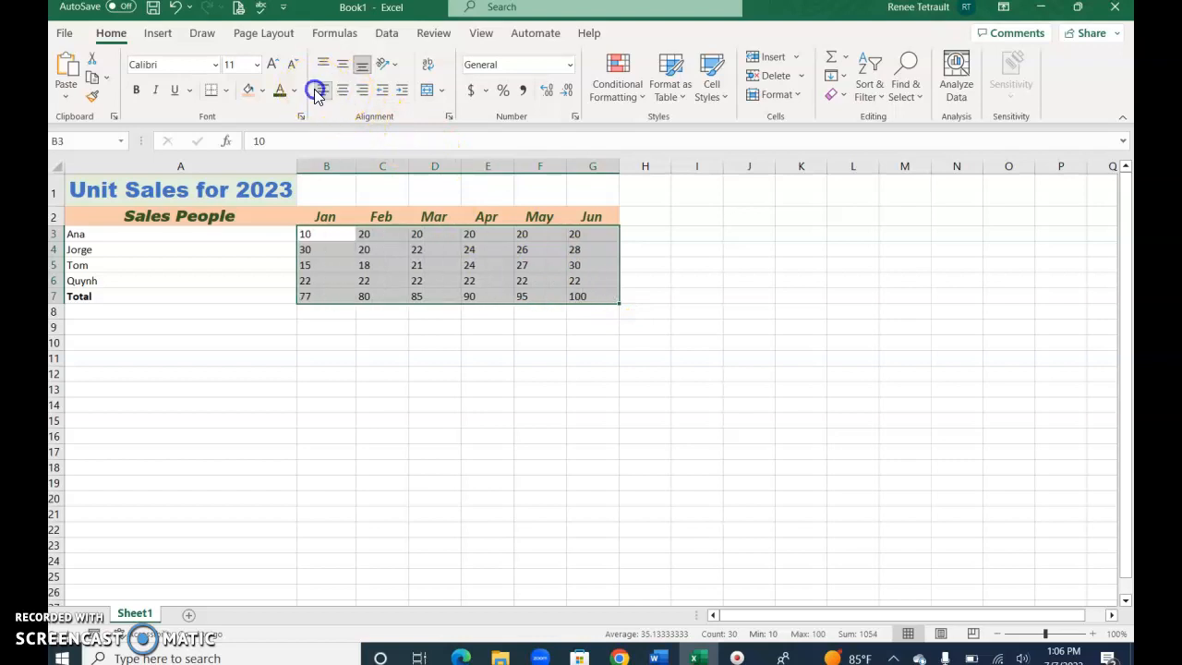
{"action": "left_click", "coordinate": [363, 90]}
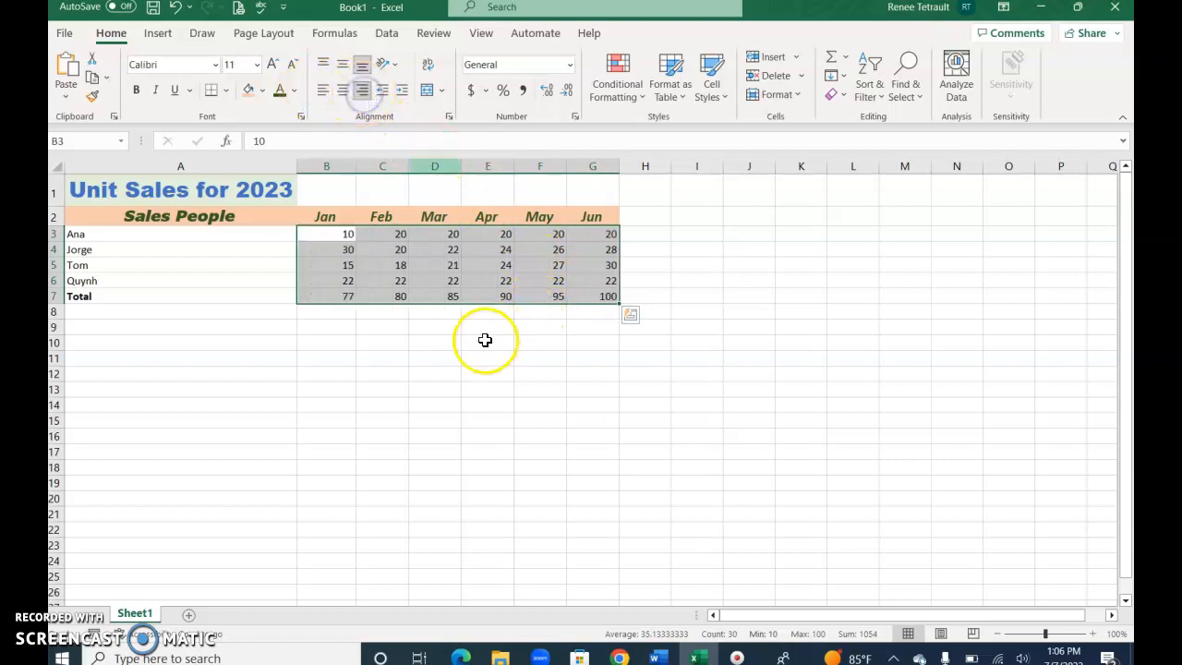
- Examine the January entries in column B and the SUM formulas behind the monthly totals in row 7
{"action": "left_click", "coordinate": [325, 216]}
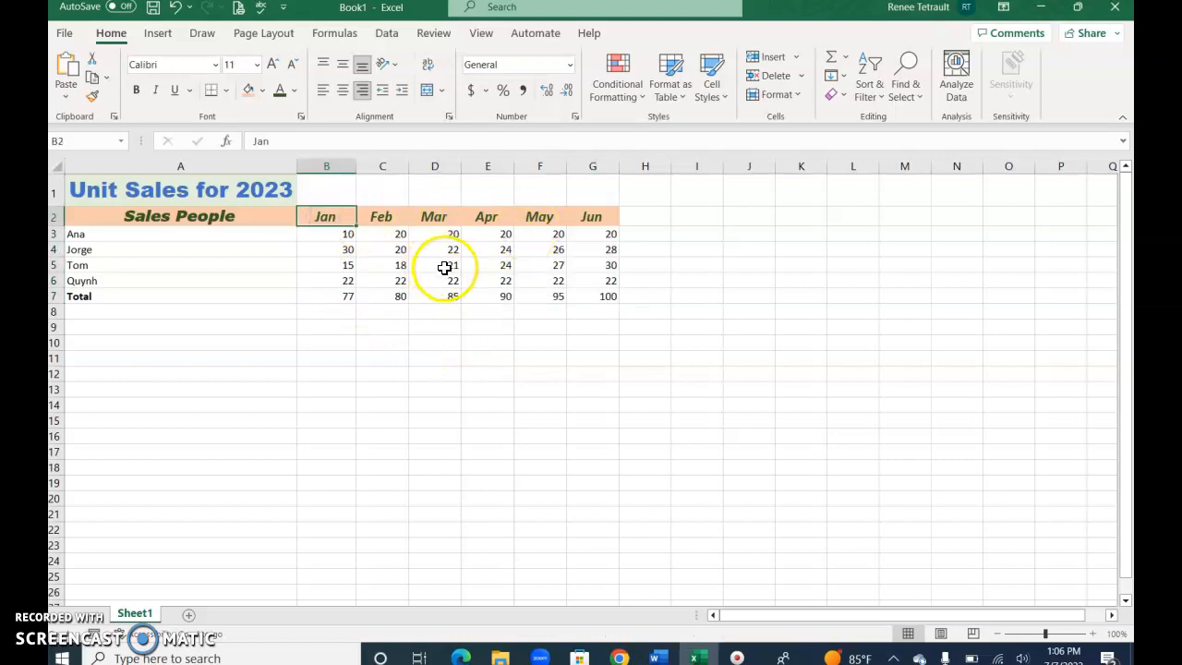
{"action": "left_click", "coordinate": [341, 297]}
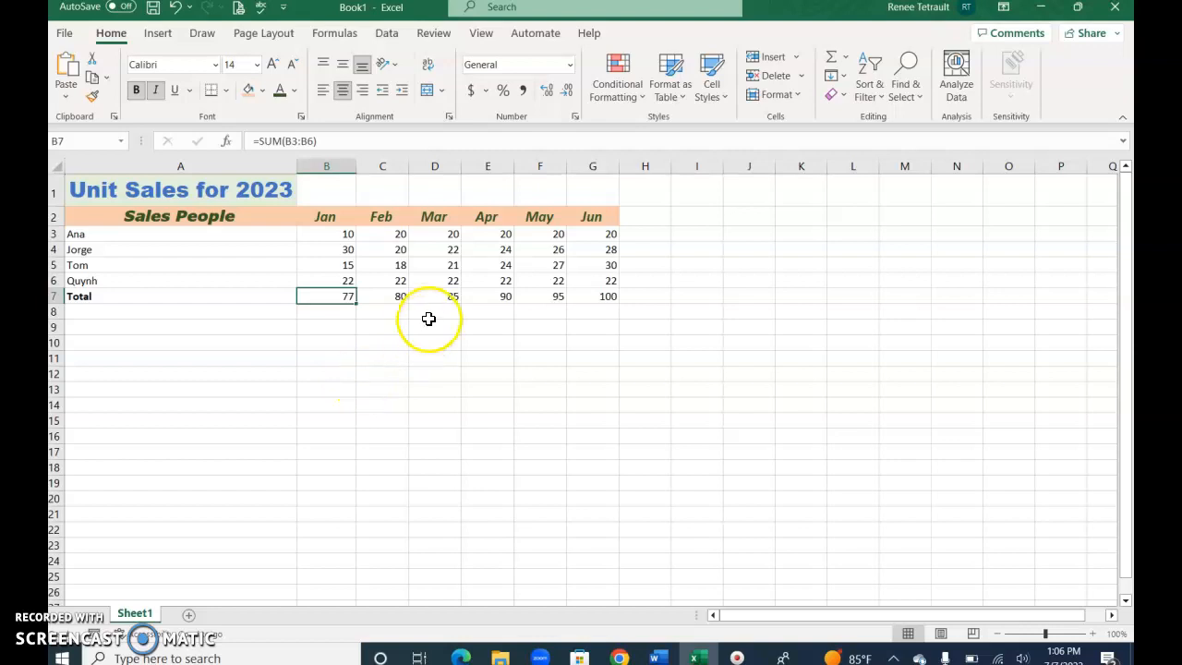
{"action": "left_click", "coordinate": [321, 236]}
{"action": "left_click", "coordinate": [337, 265]}
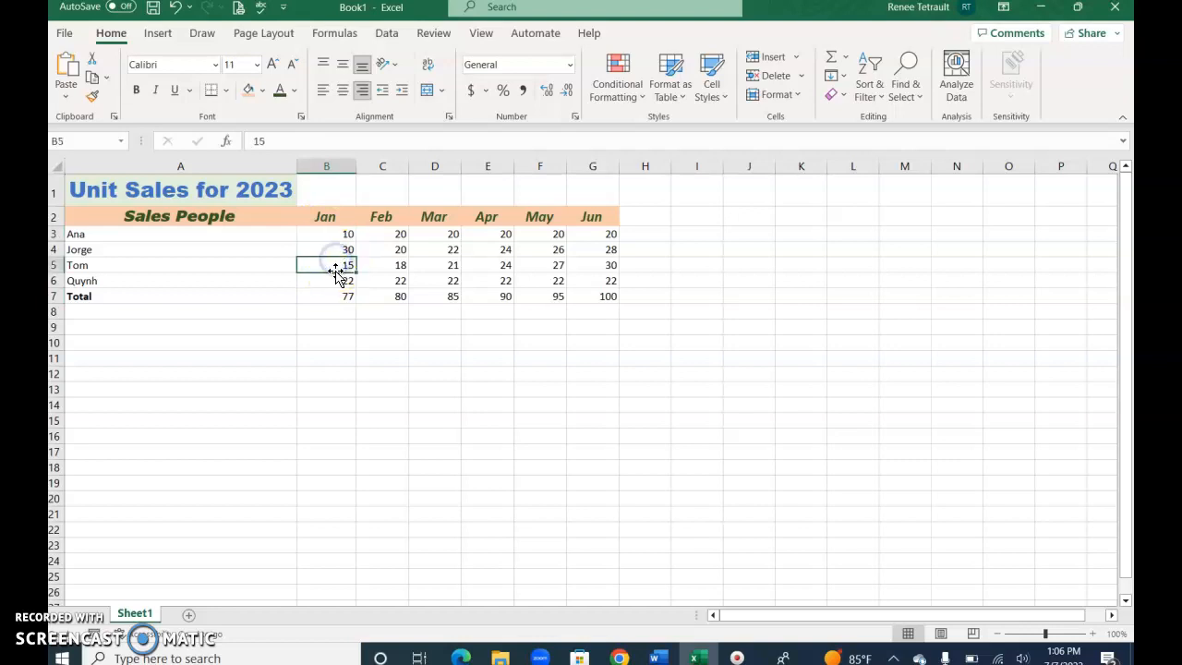
{"action": "left_click", "coordinate": [330, 296]}
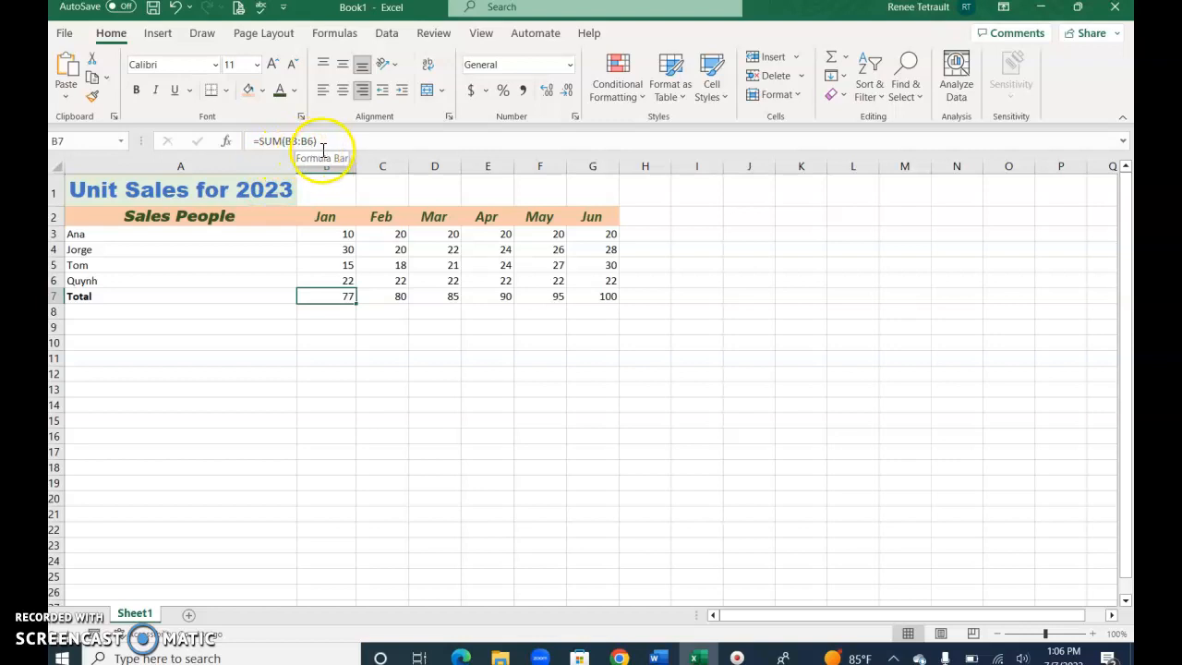
{"action": "left_click", "coordinate": [385, 295]}
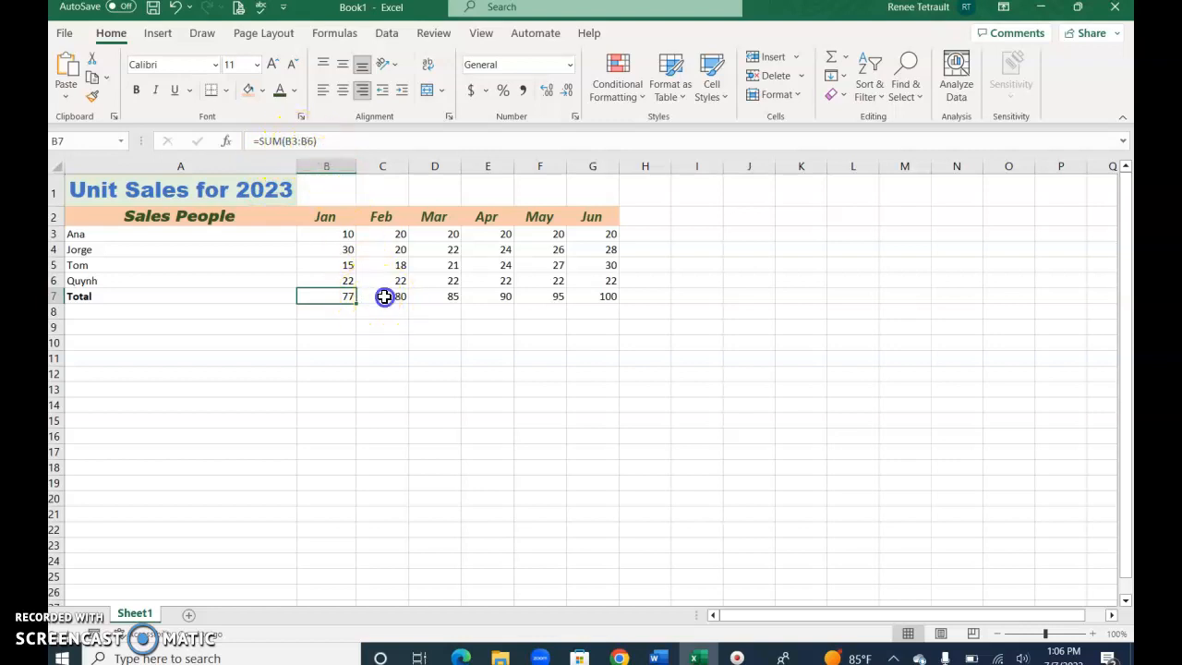
{"action": "left_click", "coordinate": [437, 297]}
{"action": "left_click", "coordinate": [344, 296]}
- Change Ana's January sales in cell B3 to 1000
{"action": "left_click", "coordinate": [344, 230]}
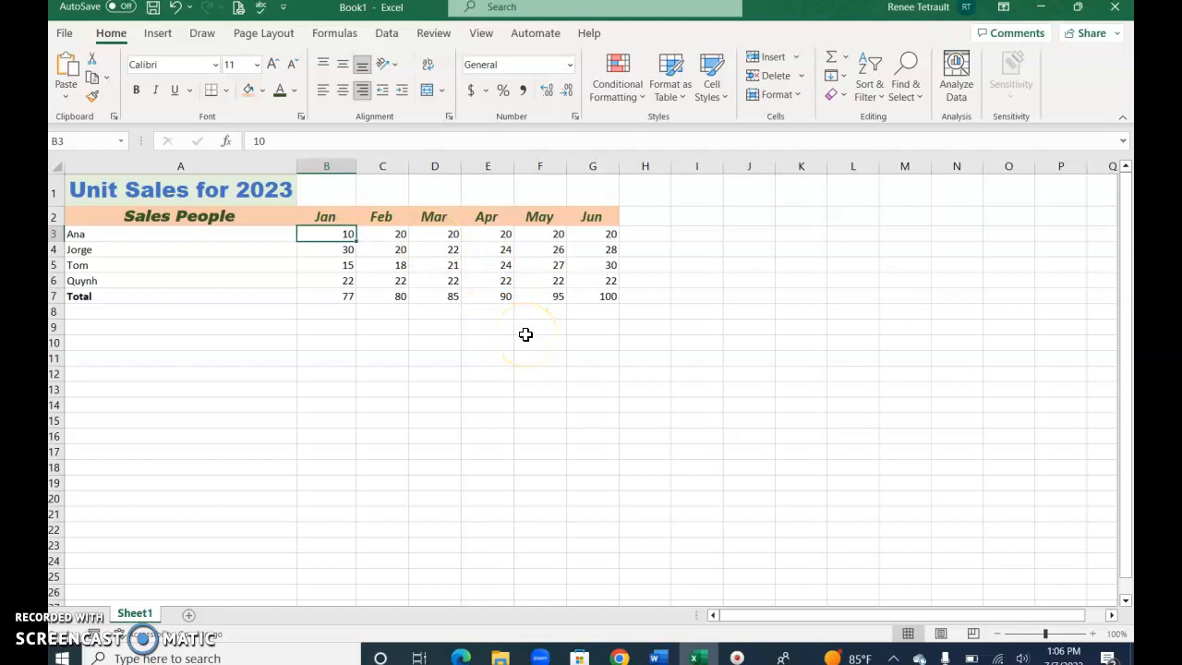
{"action": "key", "text": "F2"}
{"action": "type", "text": "00"}
{"action": "key", "text": "Return"}
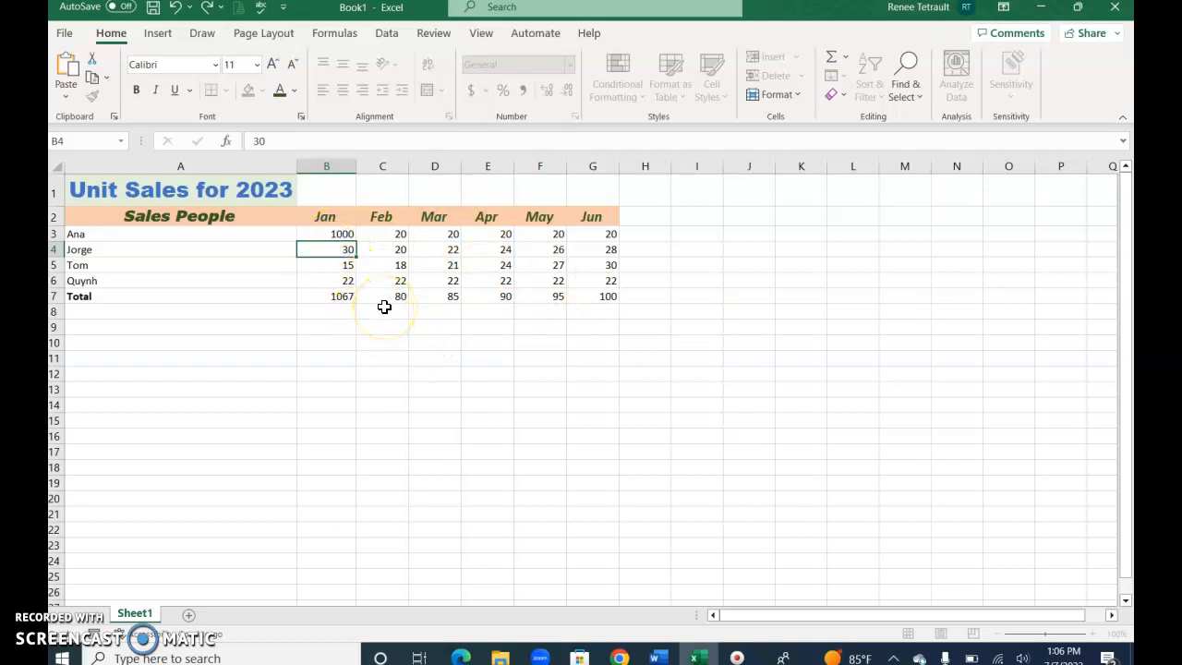
- Apply the comma style to the sales figures and totals in B3:G7
{"action": "left_click", "coordinate": [330, 233]}
{"action": "left_click_drag", "start_coordinate": [330, 255], "coordinate": [594, 295]}
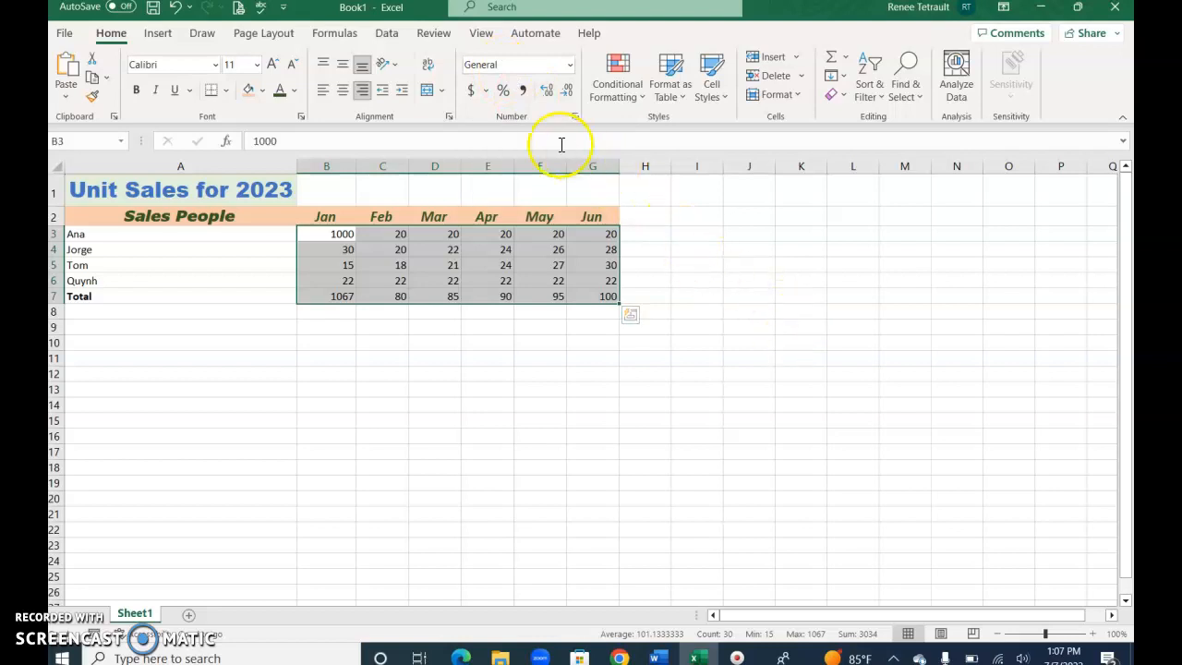
{"action": "left_click", "coordinate": [524, 92]}
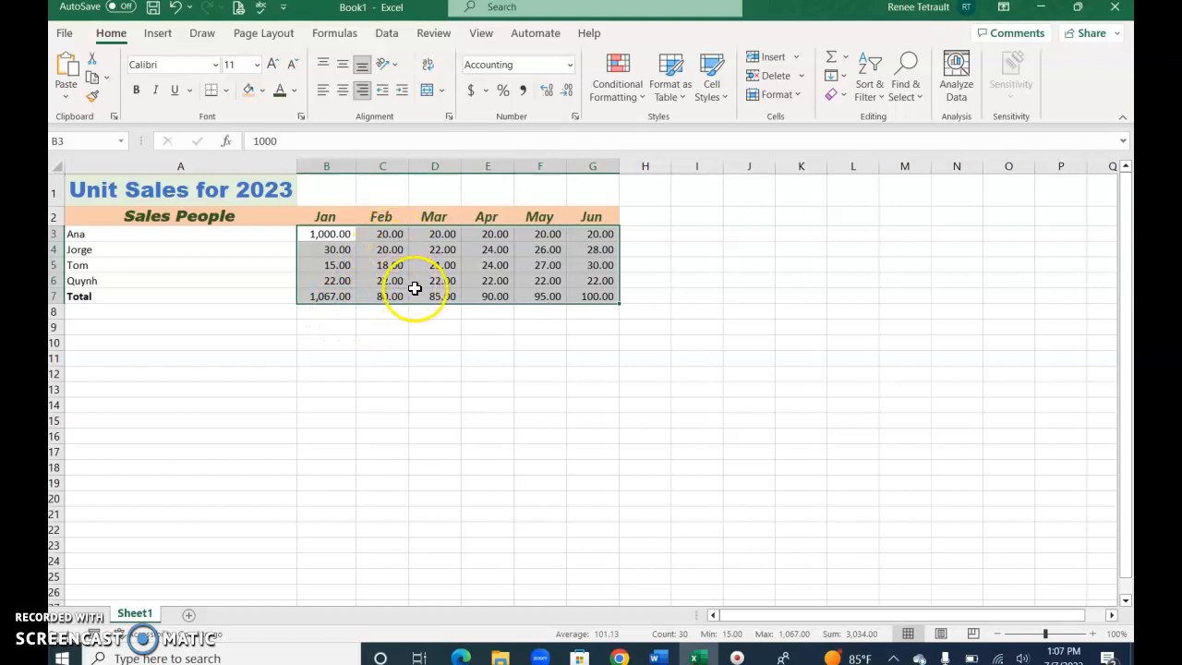
- Increase the decimals of B3:G7 to three places, and reduce them to whole numbers
{"action": "left_click", "coordinate": [548, 91]}
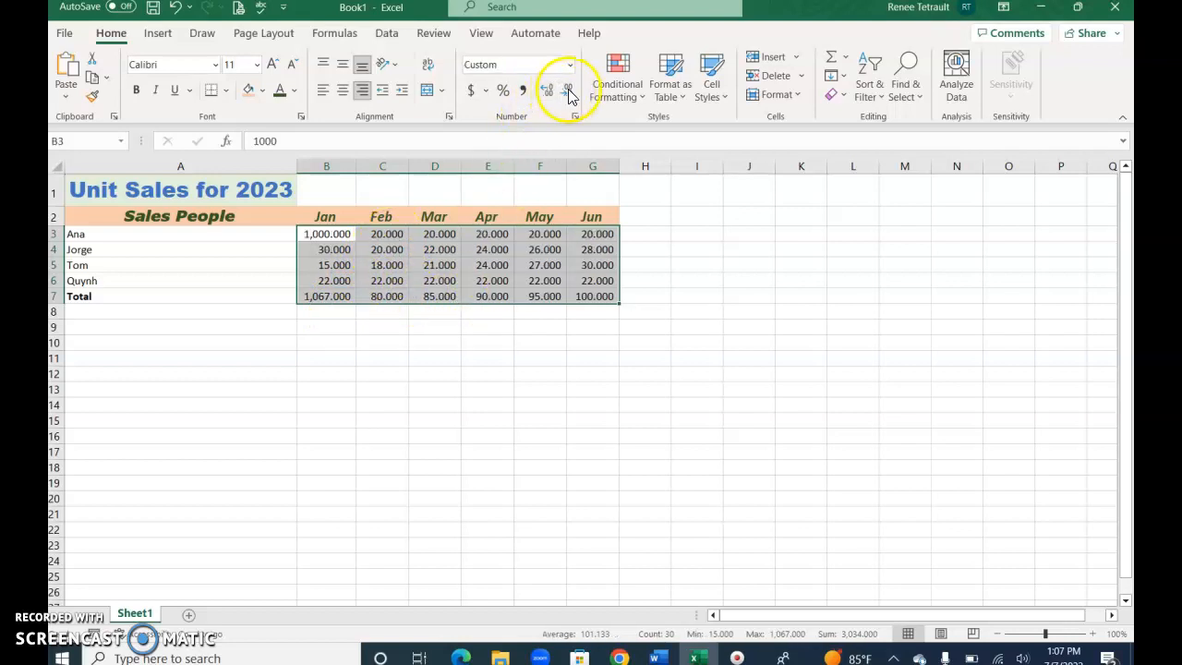
{"action": "left_click", "coordinate": [569, 92]}
{"action": "left_click", "coordinate": [570, 91]}
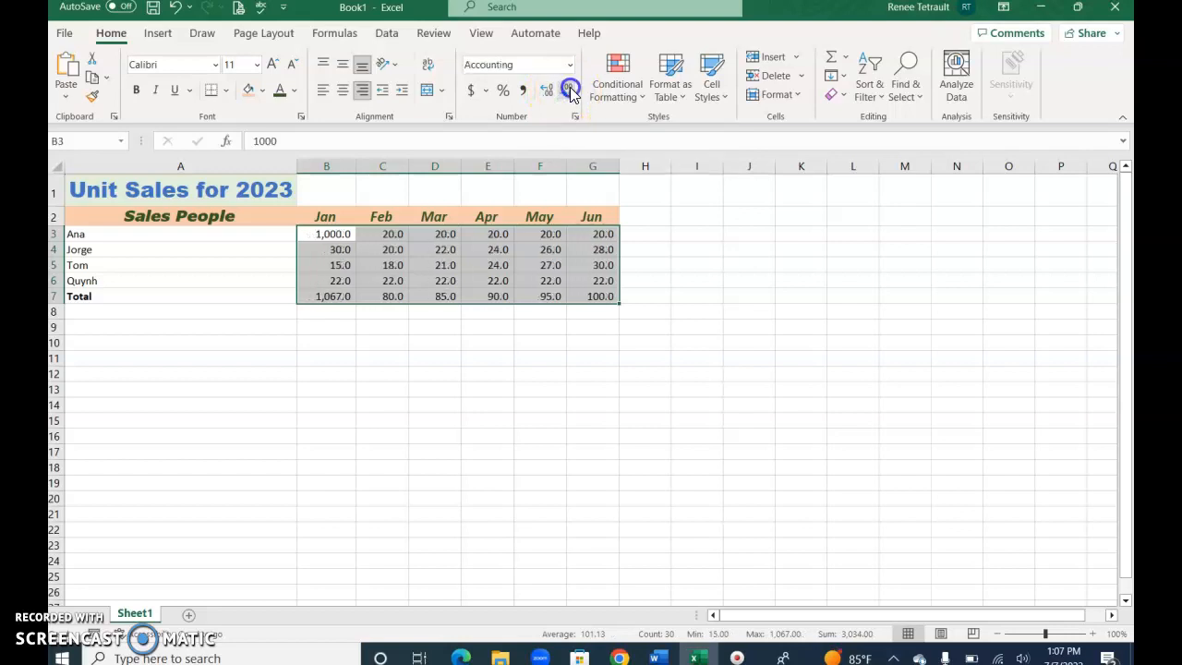
{"action": "left_click", "coordinate": [569, 92]}
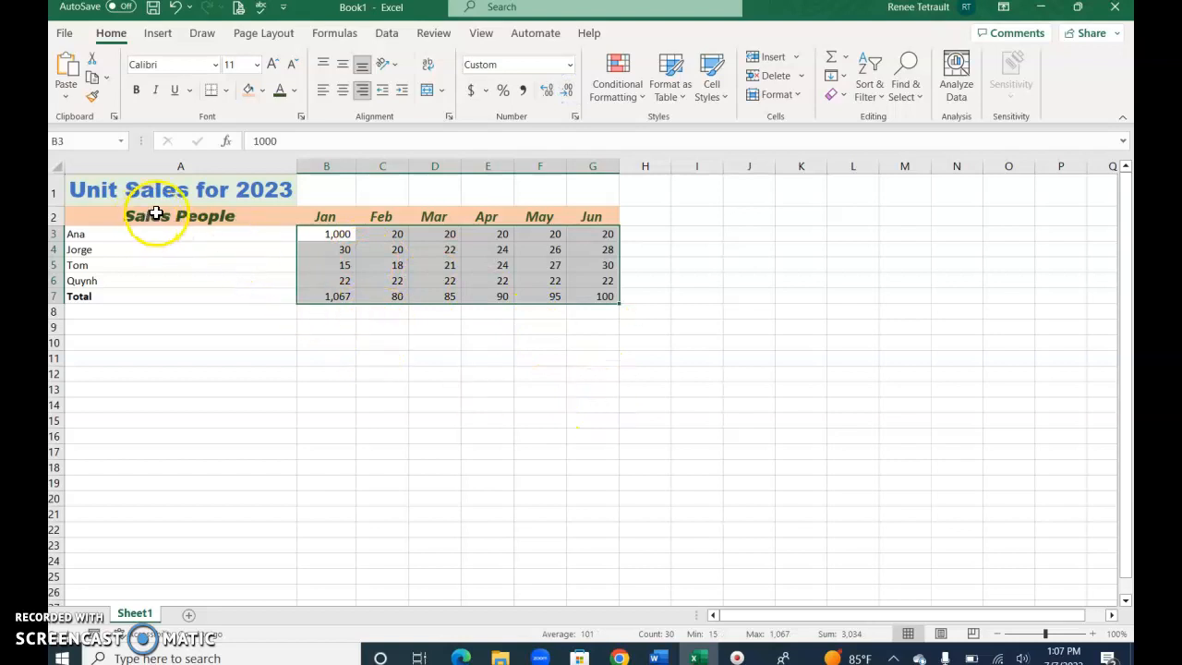
- Undo the comma and decimal formatting of the sales figures, keeping 1000 in cell B3
{"action": "left_click", "coordinate": [175, 8]}
{"action": "left_click", "coordinate": [176, 9]}
{"action": "left_click", "coordinate": [176, 9]}
{"action": "left_click", "coordinate": [176, 8]}
{"action": "left_click", "coordinate": [175, 8]}
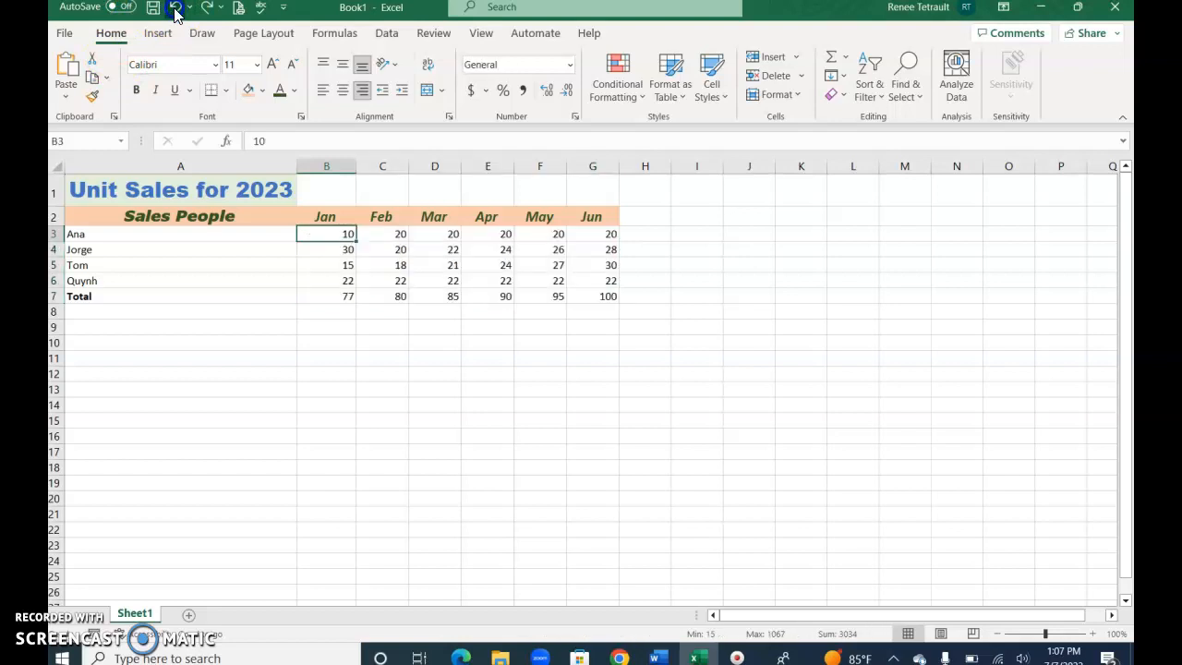
{"action": "left_click", "coordinate": [211, 11]}
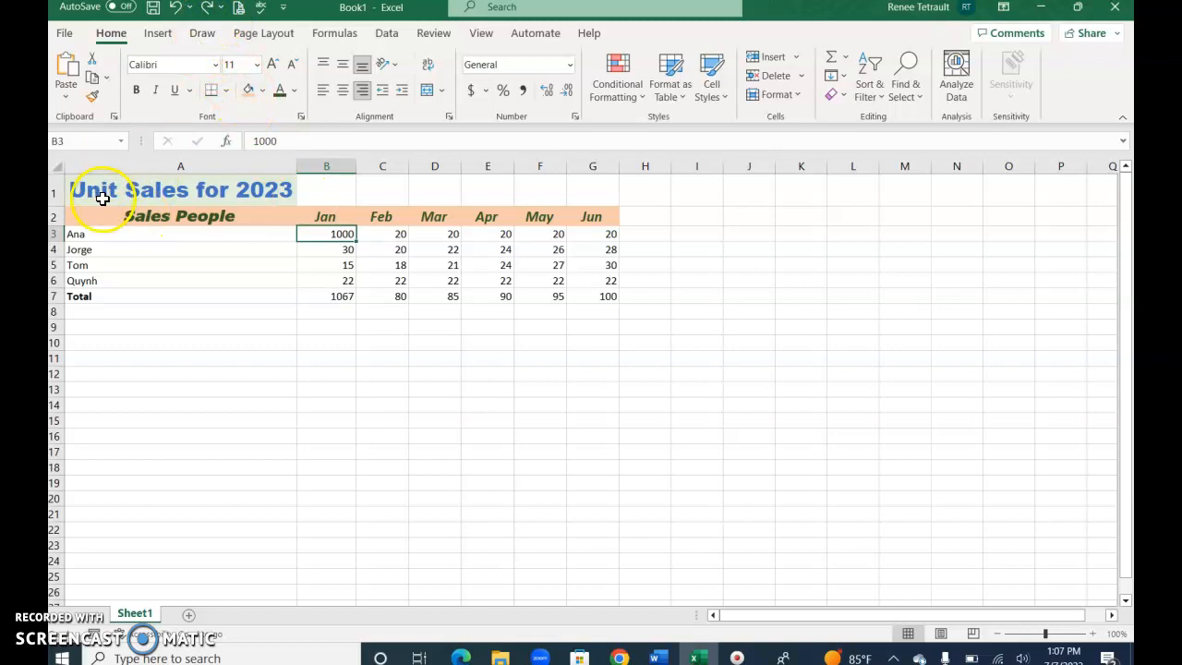
- Replace "Unit" in the A1 title so it reads "Dollar Sales for 2023"
{"action": "left_click", "coordinate": [103, 191]}
{"action": "double_click", "coordinate": [103, 191]}
{"action": "double_click", "coordinate": [103, 191]}
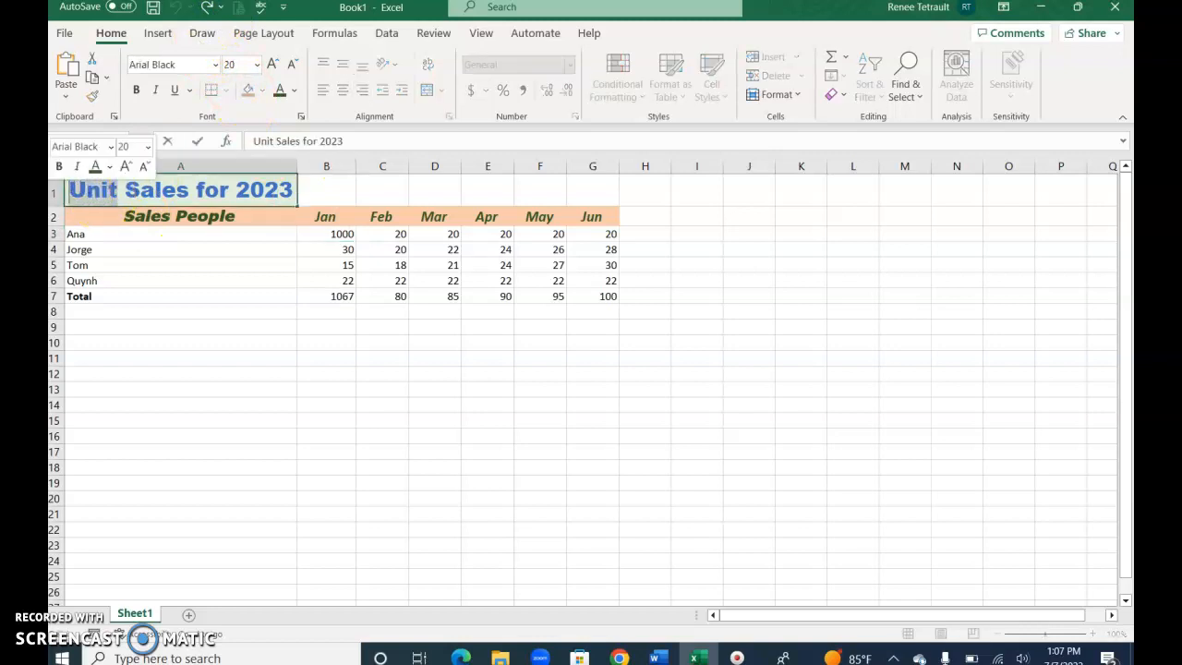
{"action": "type", "text": "Dollar"}
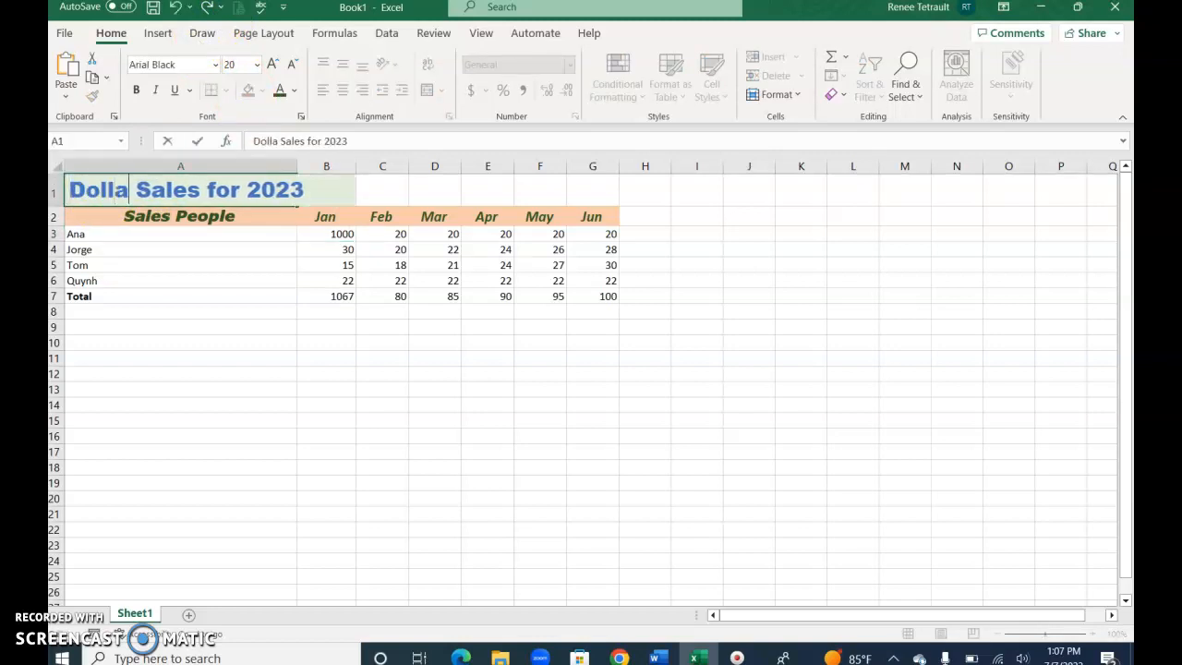
{"action": "key", "text": "Return"}
- Apply the dollar accounting format to B3:G7, and try it without decimals before restoring two decimal places
{"action": "left_click_drag", "start_coordinate": [325, 234], "coordinate": [594, 298]}
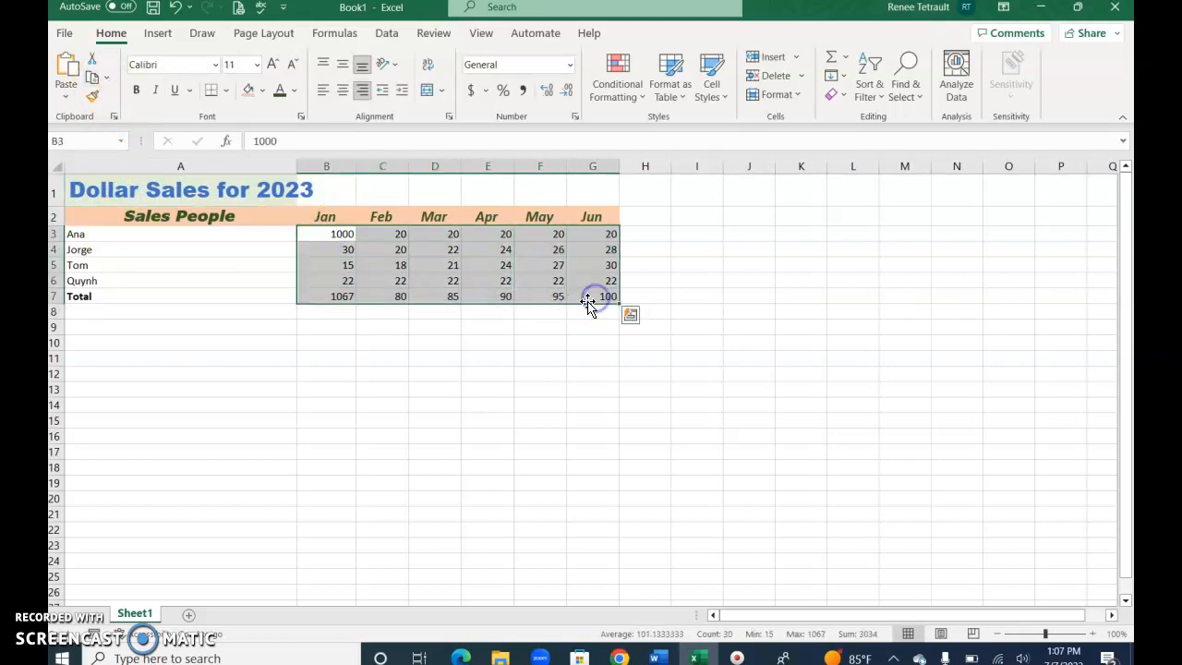
{"action": "left_click", "coordinate": [471, 91]}
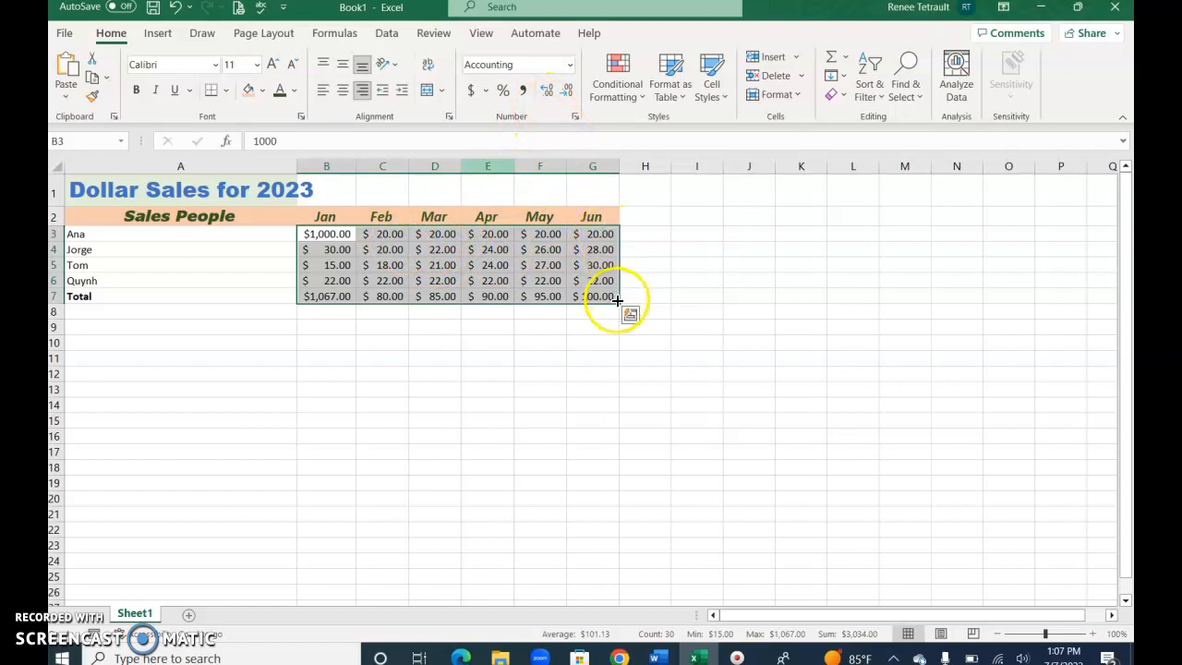
{"action": "left_click", "coordinate": [567, 92]}
{"action": "left_click", "coordinate": [567, 93]}
{"action": "left_click", "coordinate": [548, 92]}
{"action": "left_click", "coordinate": [548, 93]}
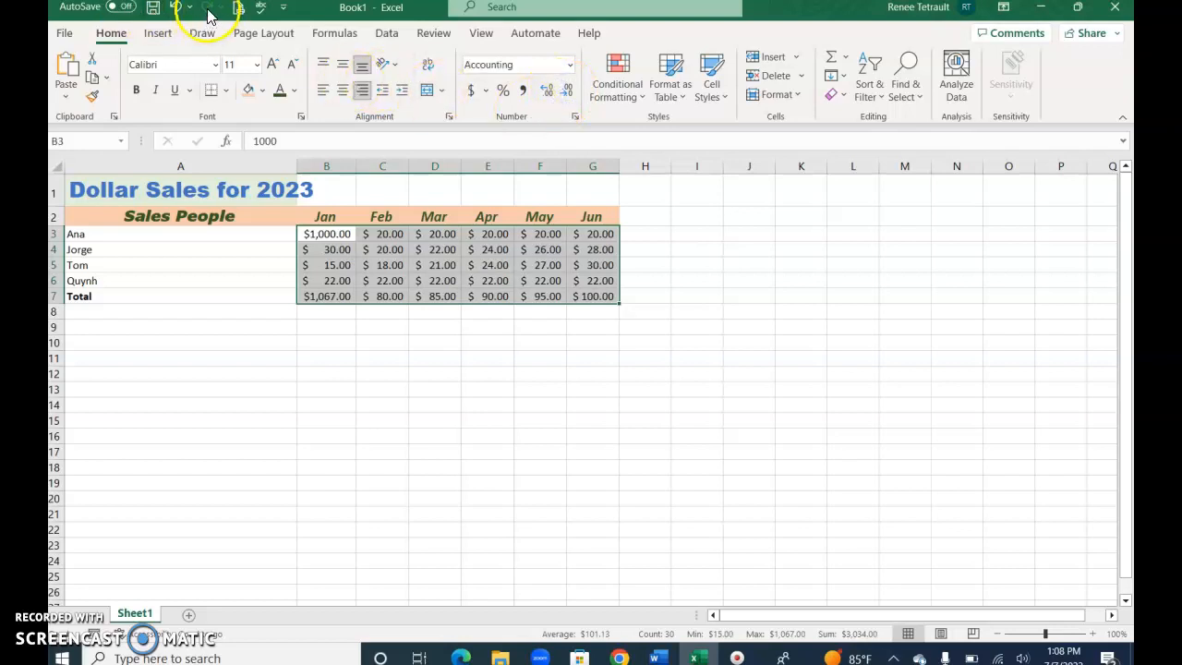
- Undo the dollar format and decimal changes on B3:G7 to return the figures to General format
{"action": "left_click", "coordinate": [175, 8]}
{"action": "left_click", "coordinate": [174, 8]}
{"action": "left_click", "coordinate": [174, 8]}
{"action": "left_click", "coordinate": [175, 8]}
{"action": "left_click", "coordinate": [174, 9]}
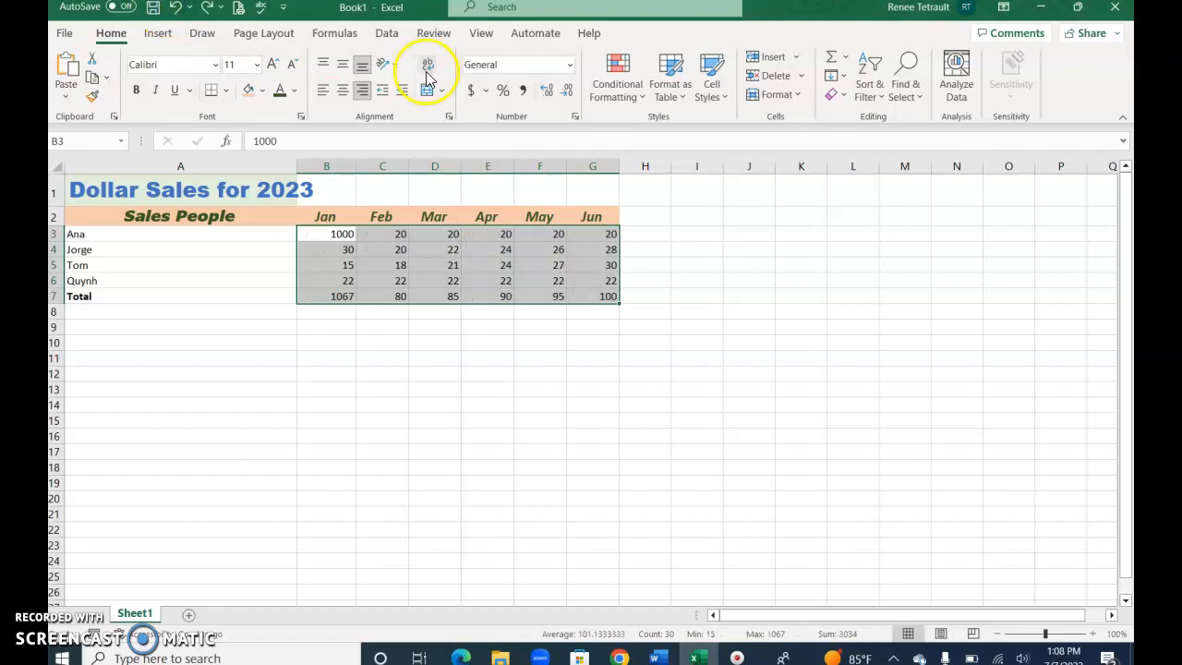
- Check the currency symbols offered for accounting formats, and set B3:G7 to the Accounting number format
{"action": "left_click", "coordinate": [487, 91]}
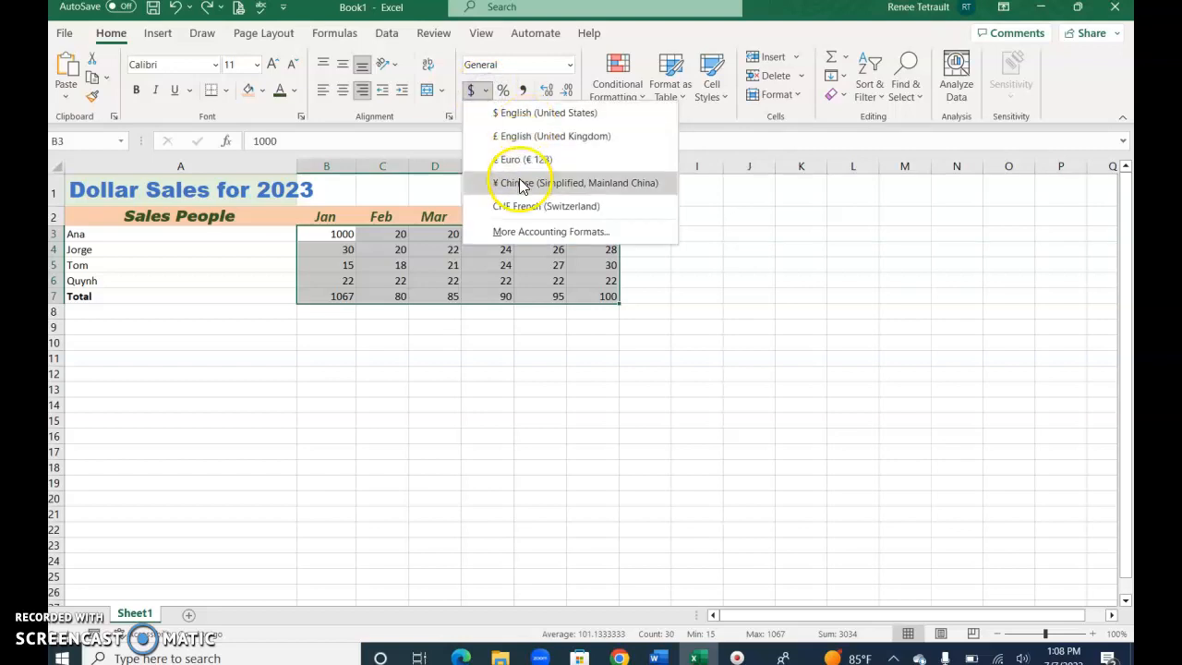
{"action": "left_click", "coordinate": [446, 311]}
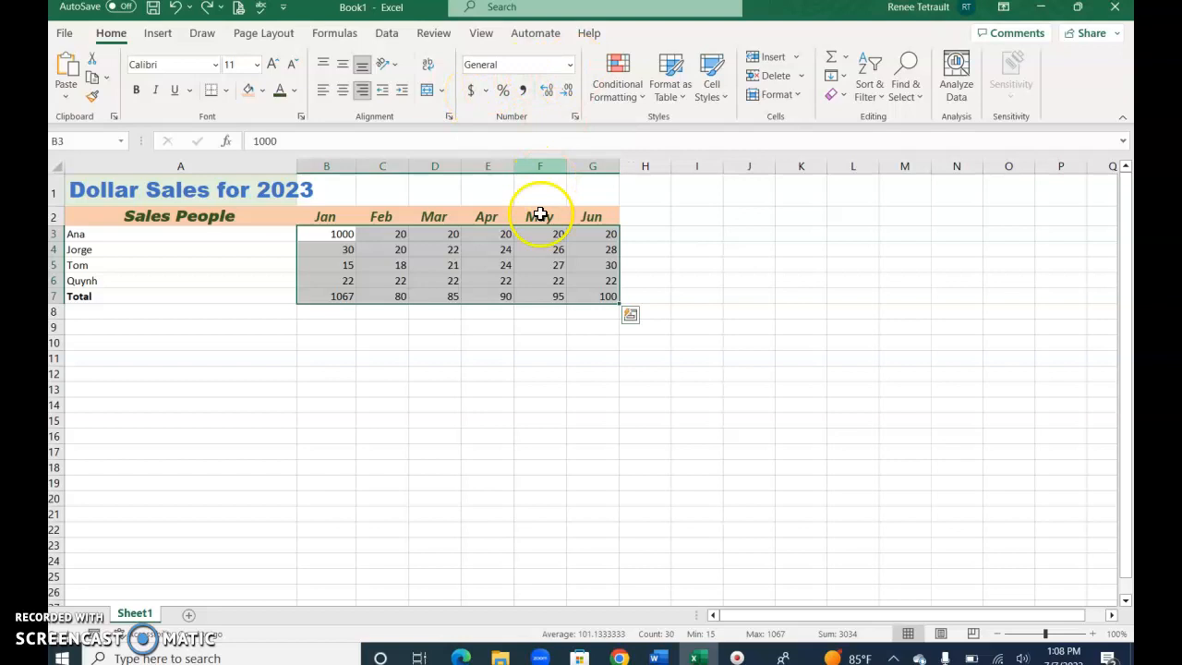
{"action": "left_click", "coordinate": [569, 66]}
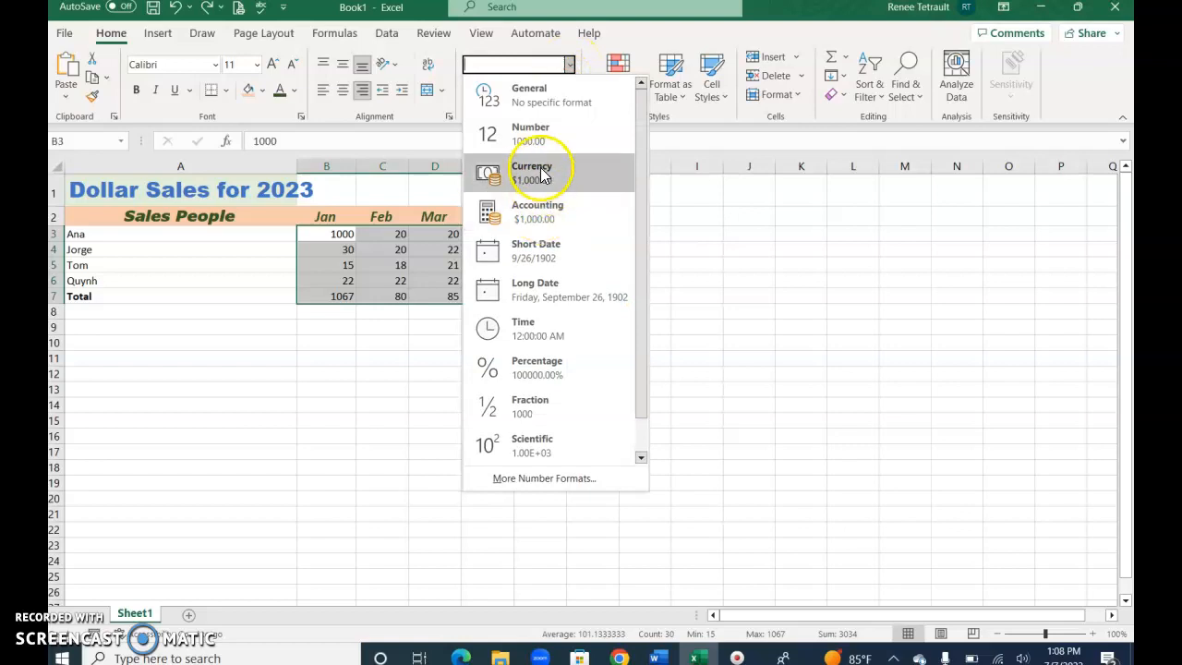
{"action": "left_click", "coordinate": [542, 221]}
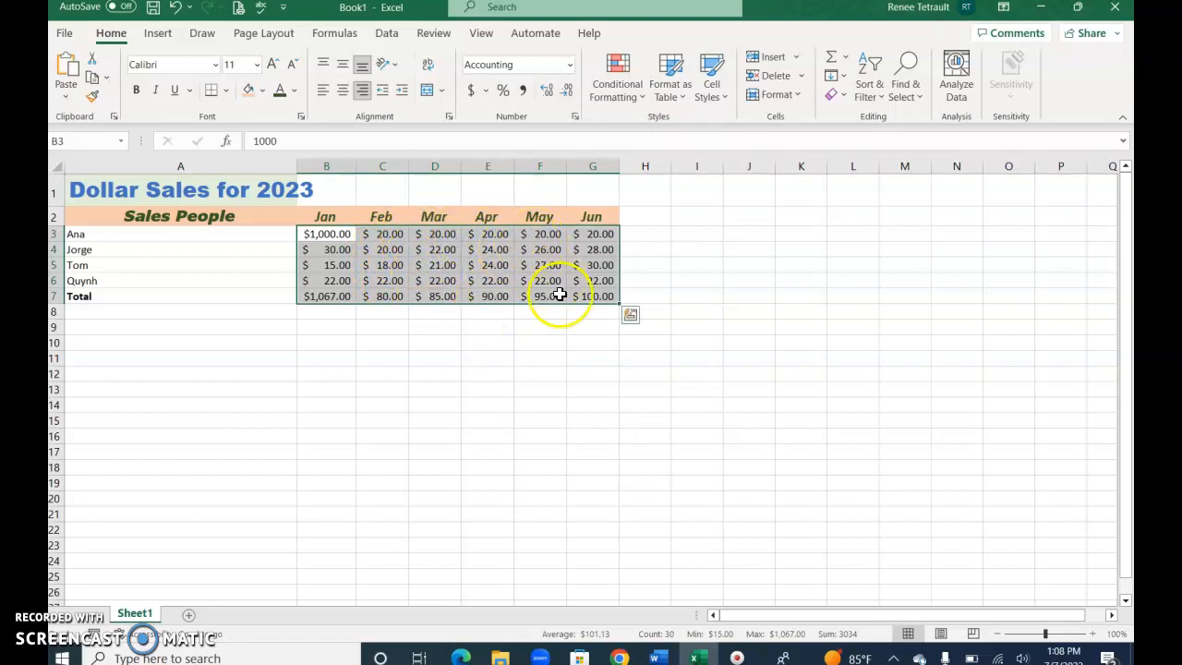
- Switch B3:G7 to the Currency number format for comparison, and set it back to Accounting
{"action": "left_click", "coordinate": [570, 64]}
{"action": "left_click", "coordinate": [563, 176]}
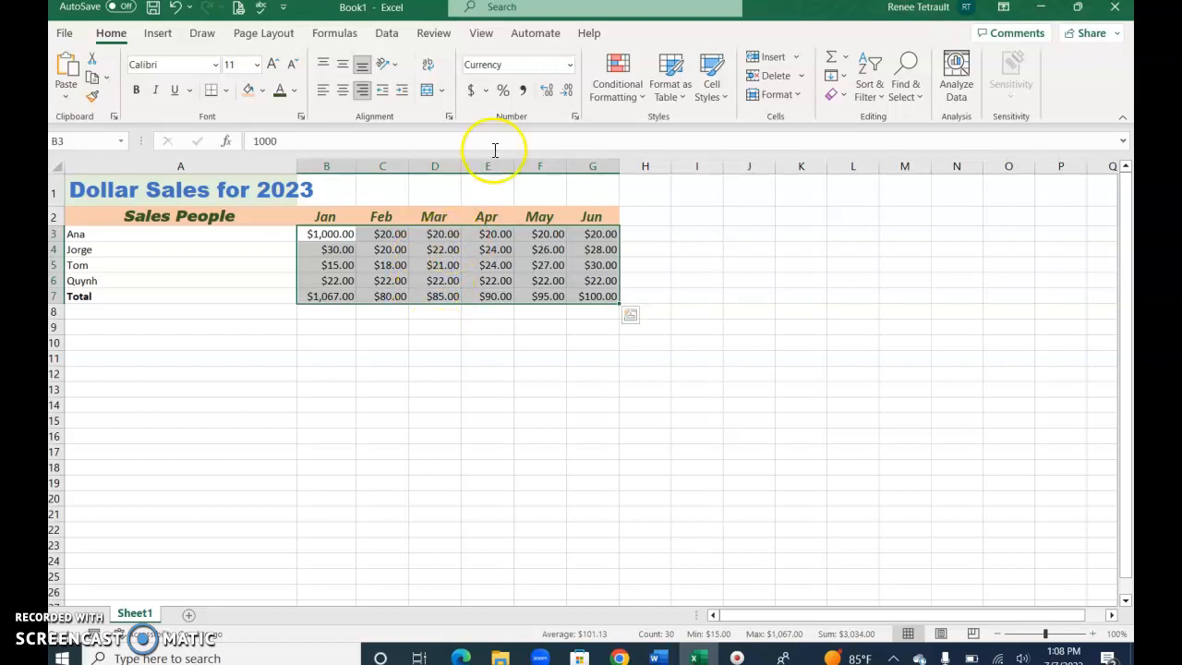
{"action": "left_click", "coordinate": [569, 66]}
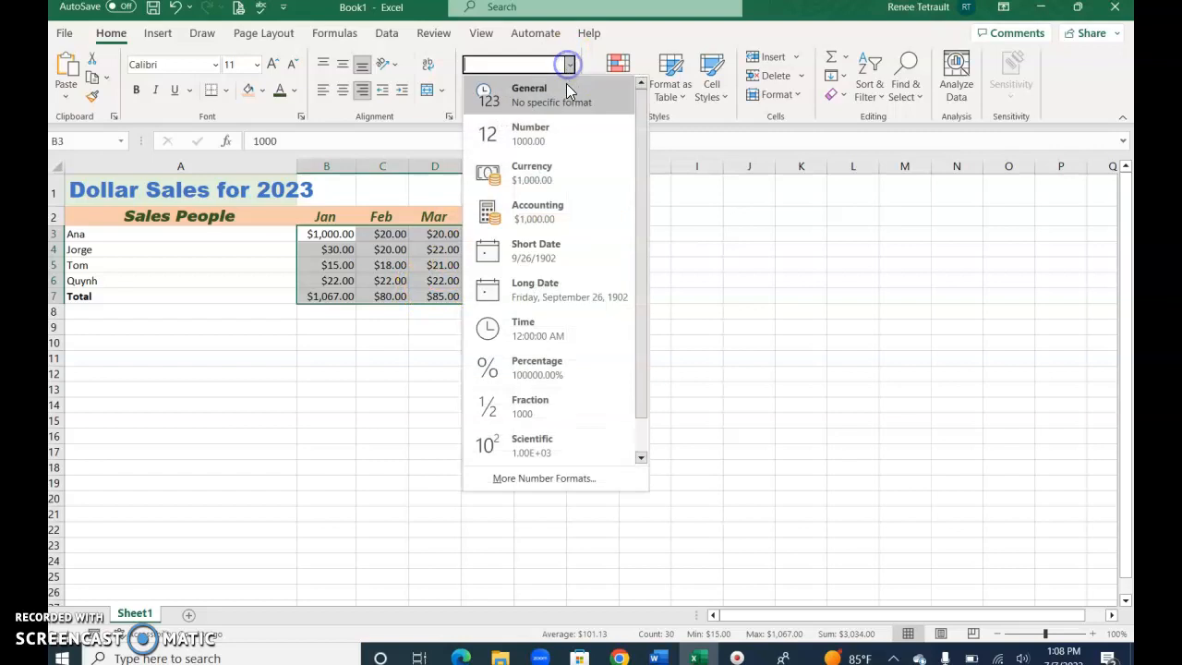
{"action": "left_click", "coordinate": [563, 224]}
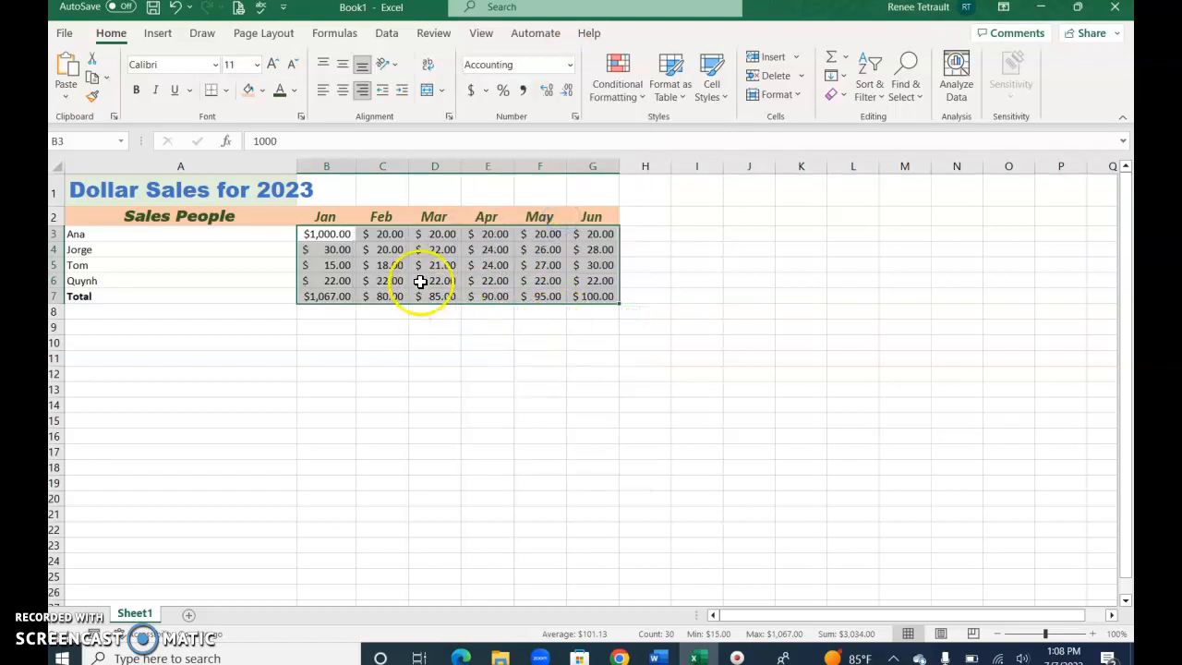
{"action": "left_click", "coordinate": [200, 344]}
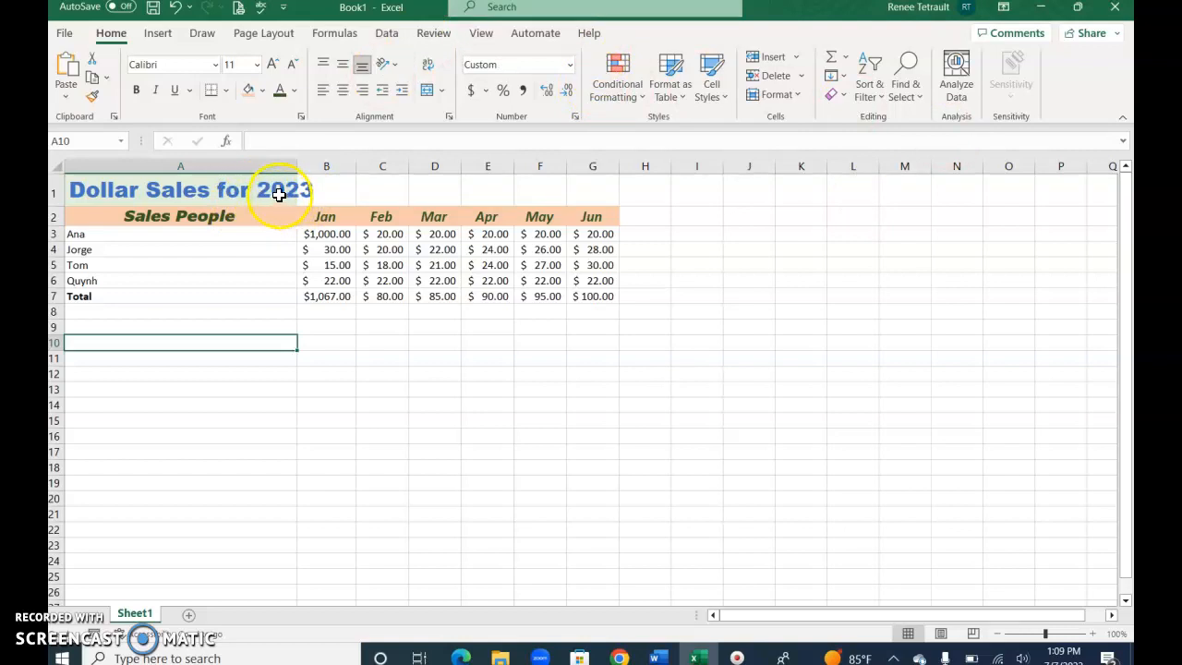
- Widen column A so the whole title "Dollar Sales for 2023" fits inside cell A1
{"action": "left_click", "coordinate": [314, 190]}
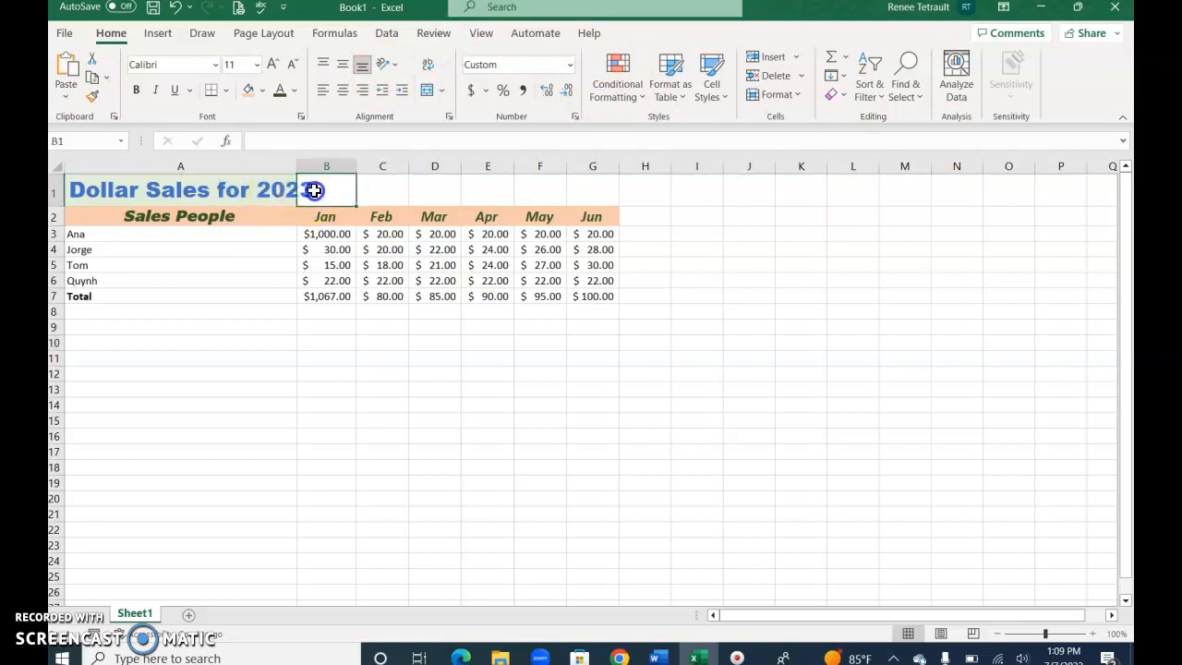
{"action": "left_click", "coordinate": [259, 190]}
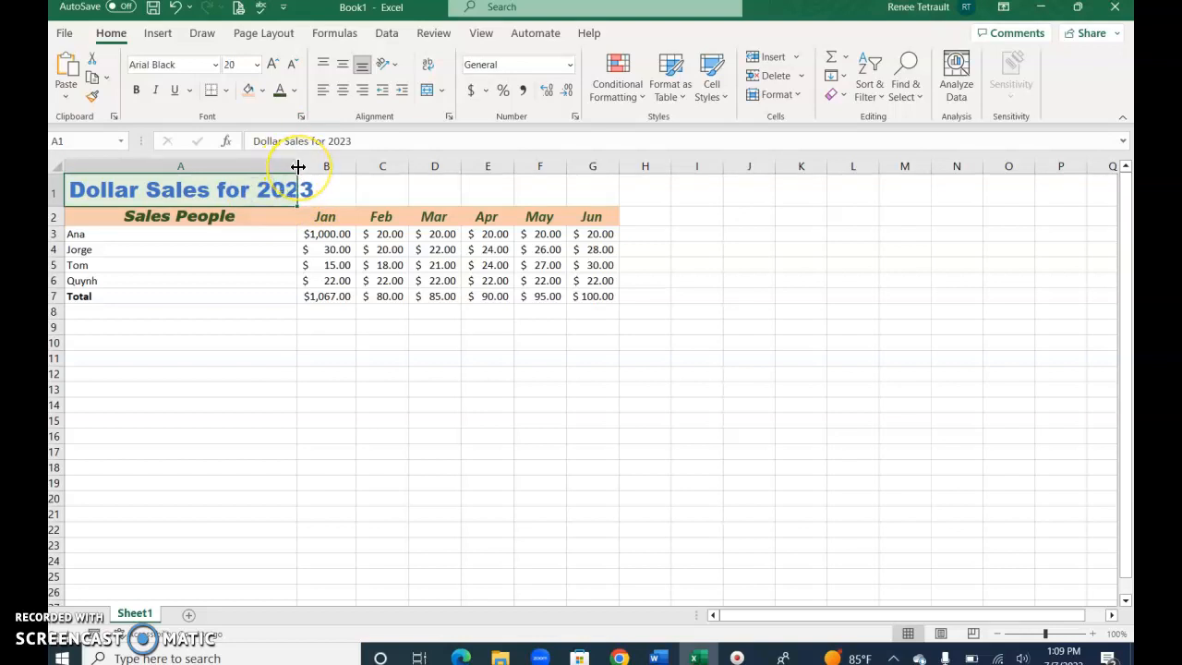
{"action": "left_click_drag", "start_coordinate": [298, 164], "coordinate": [323, 165]}
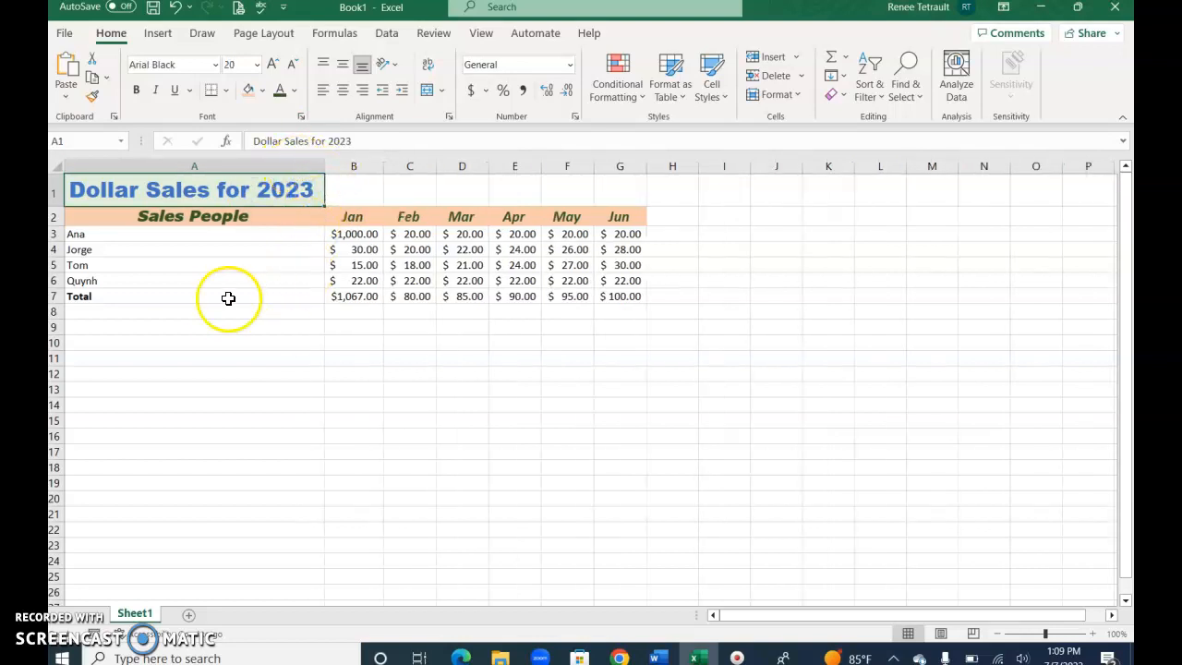
{"action": "left_click", "coordinate": [171, 343]}
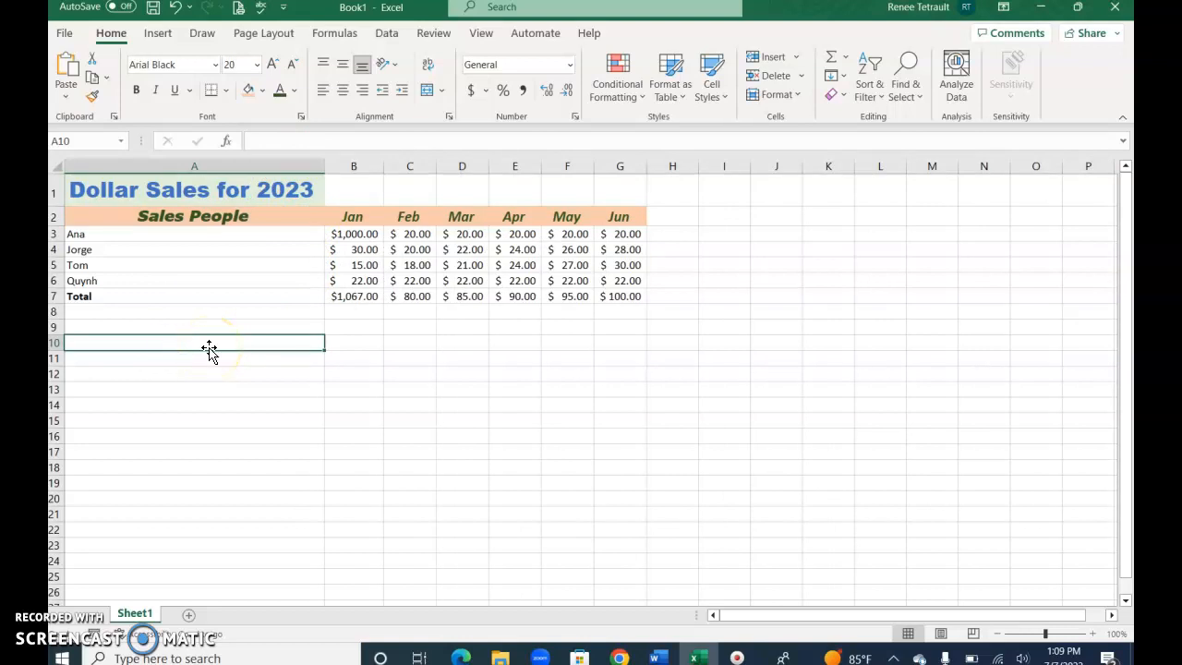
- Enter the date July 7 in cell A10 and apply the Short Date format to it
{"action": "type", "text": "July 77"}
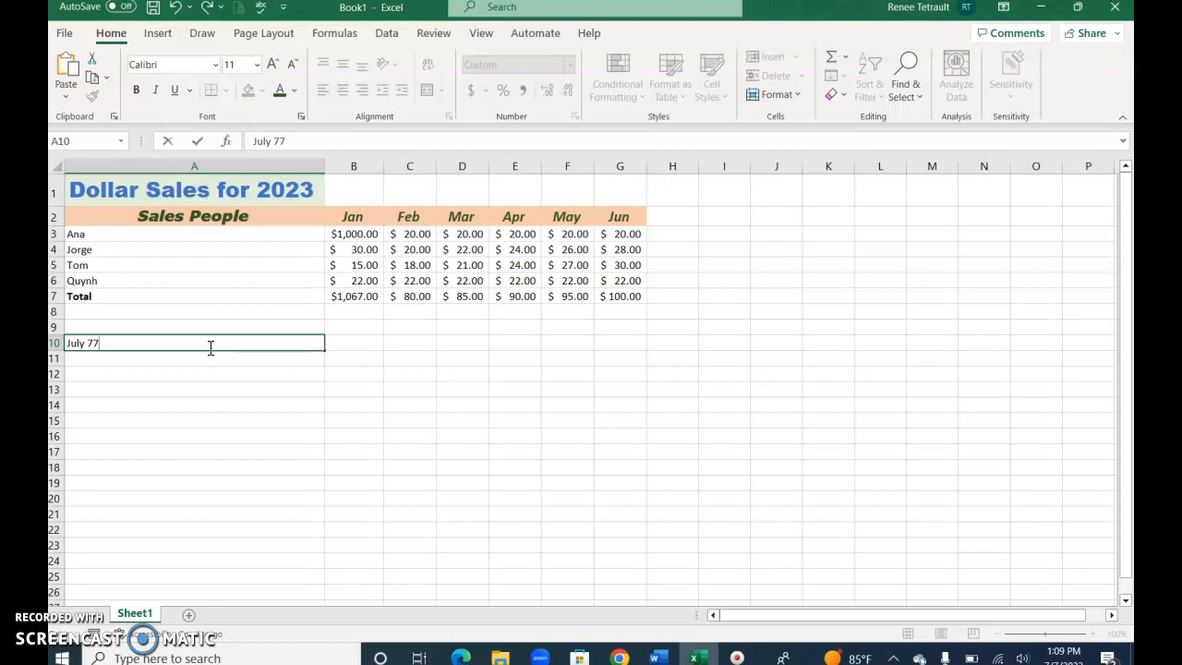
{"action": "key", "text": "Return"}
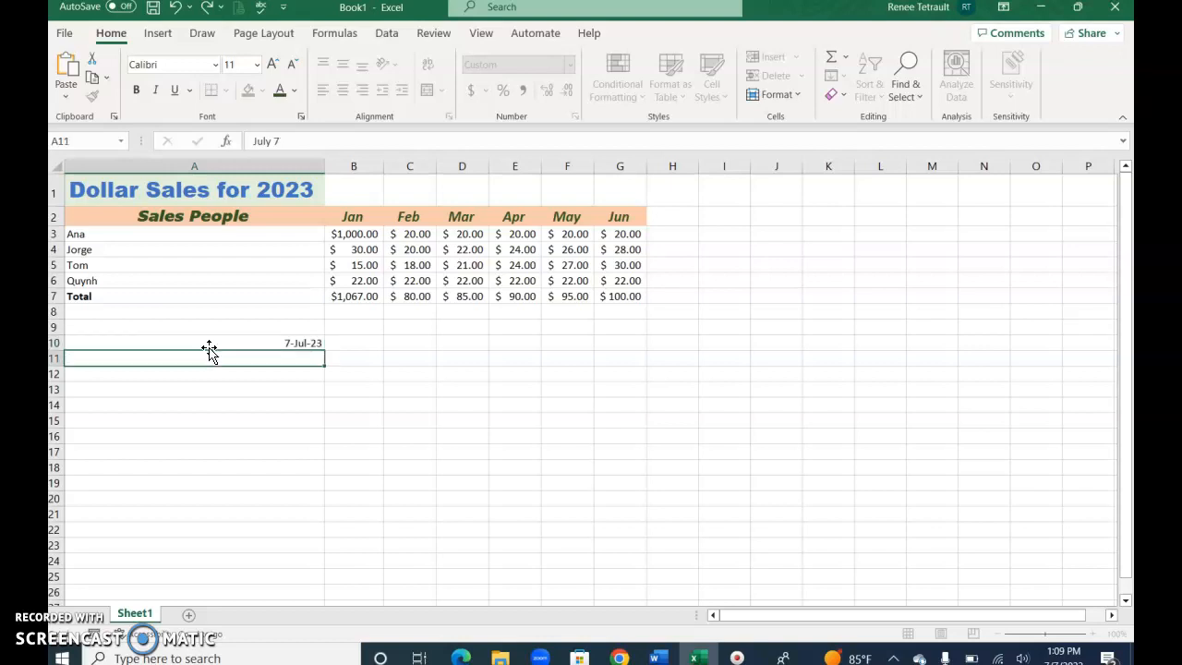
{"action": "left_click", "coordinate": [210, 348]}
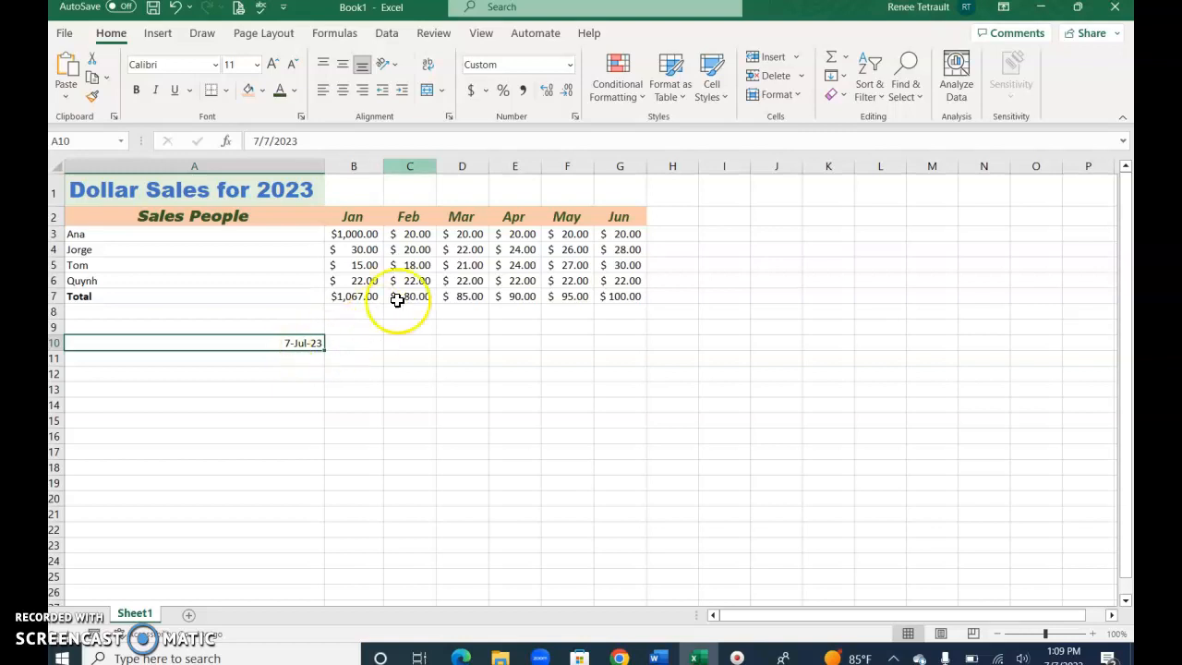
{"action": "left_click", "coordinate": [572, 66]}
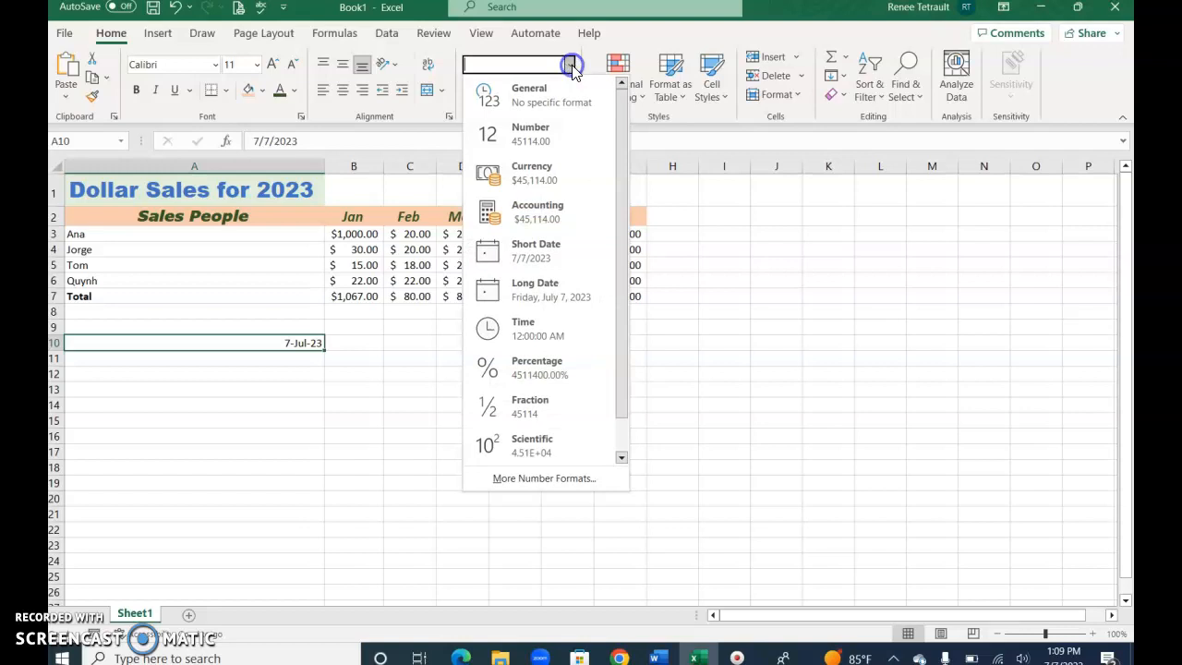
{"action": "left_click", "coordinate": [543, 268]}
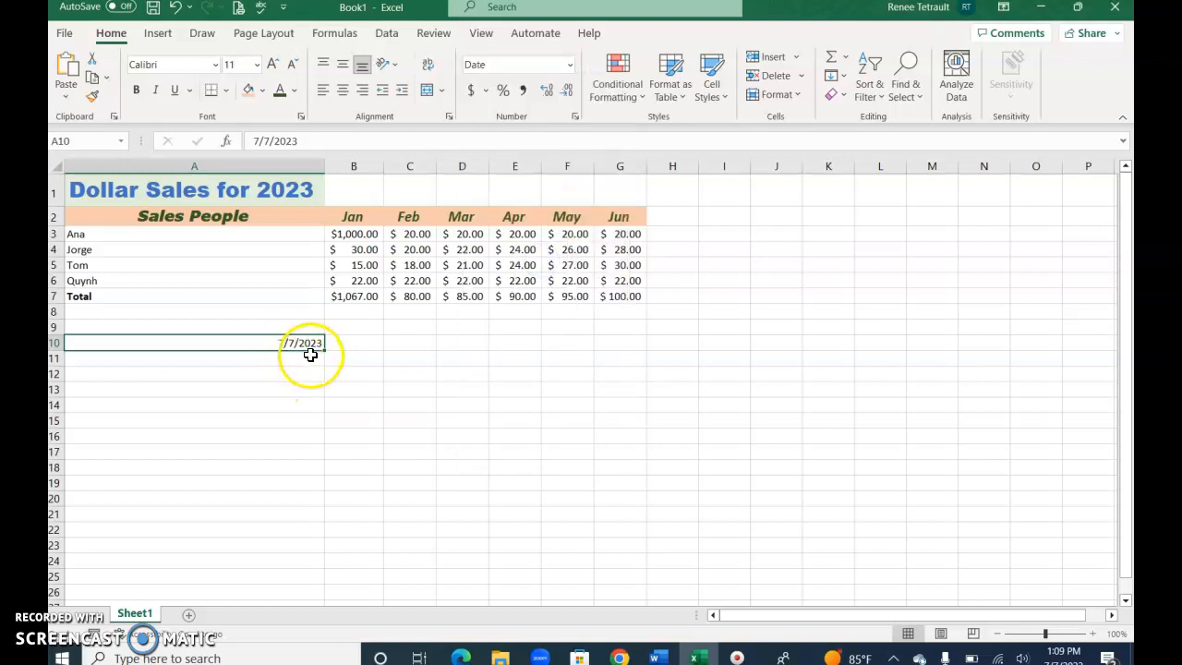
- Switch A10 to the Long Date format for comparison, and set it back to Short Date
{"action": "left_click", "coordinate": [569, 64]}
{"action": "left_click", "coordinate": [522, 302]}
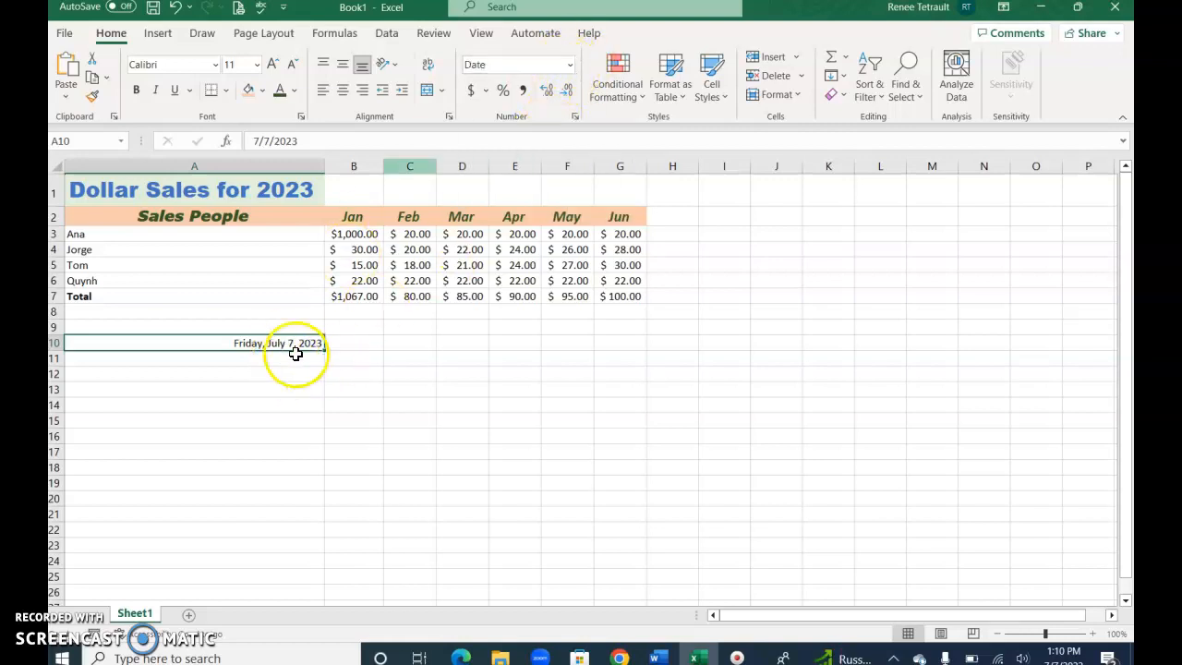
{"action": "left_click", "coordinate": [569, 65]}
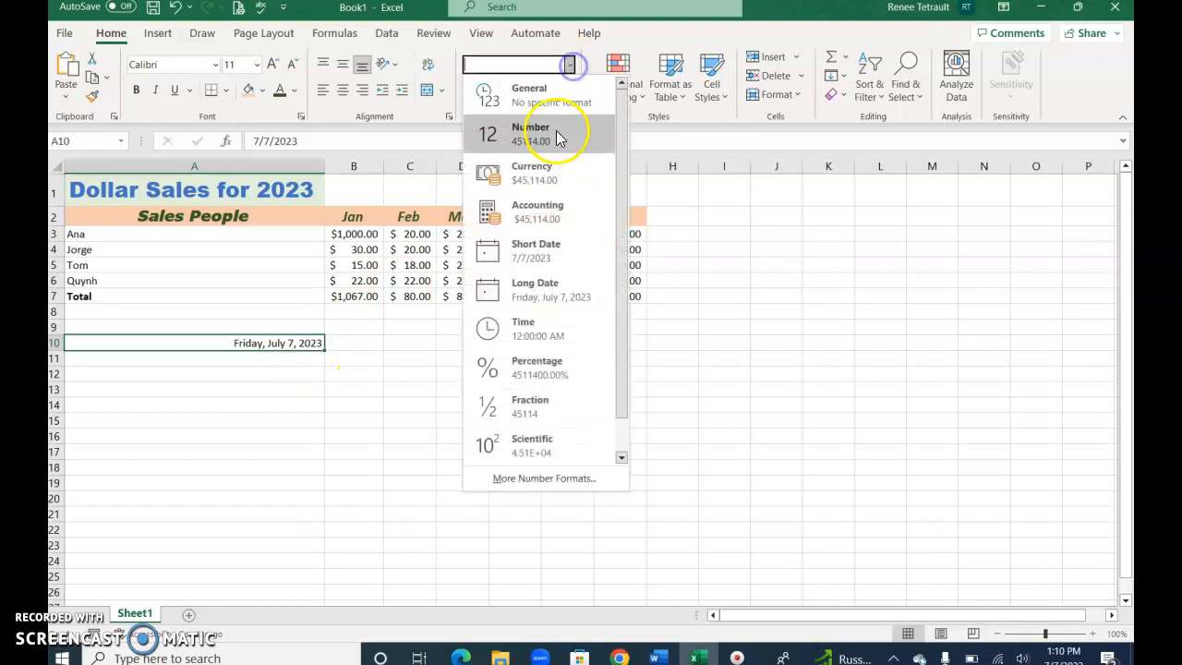
{"action": "left_click", "coordinate": [551, 251]}
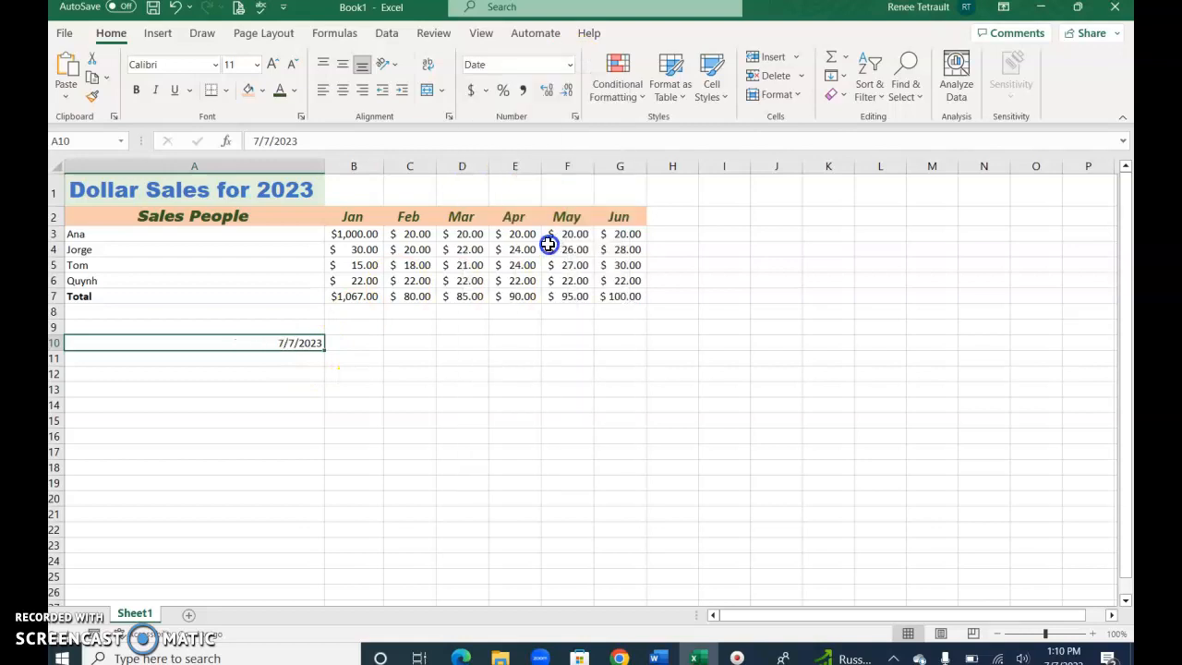
- Format the date in A10 with the "March 14, 2012" date type from the full set of number formats
{"action": "left_click", "coordinate": [570, 65]}
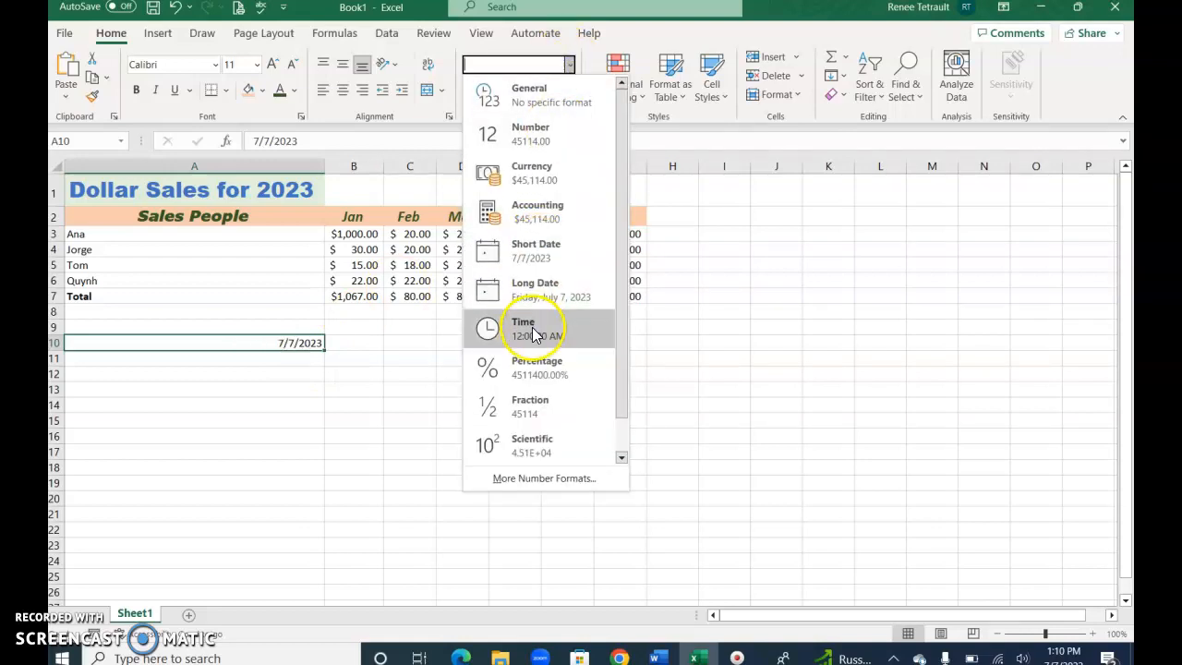
{"action": "left_click", "coordinate": [542, 482]}
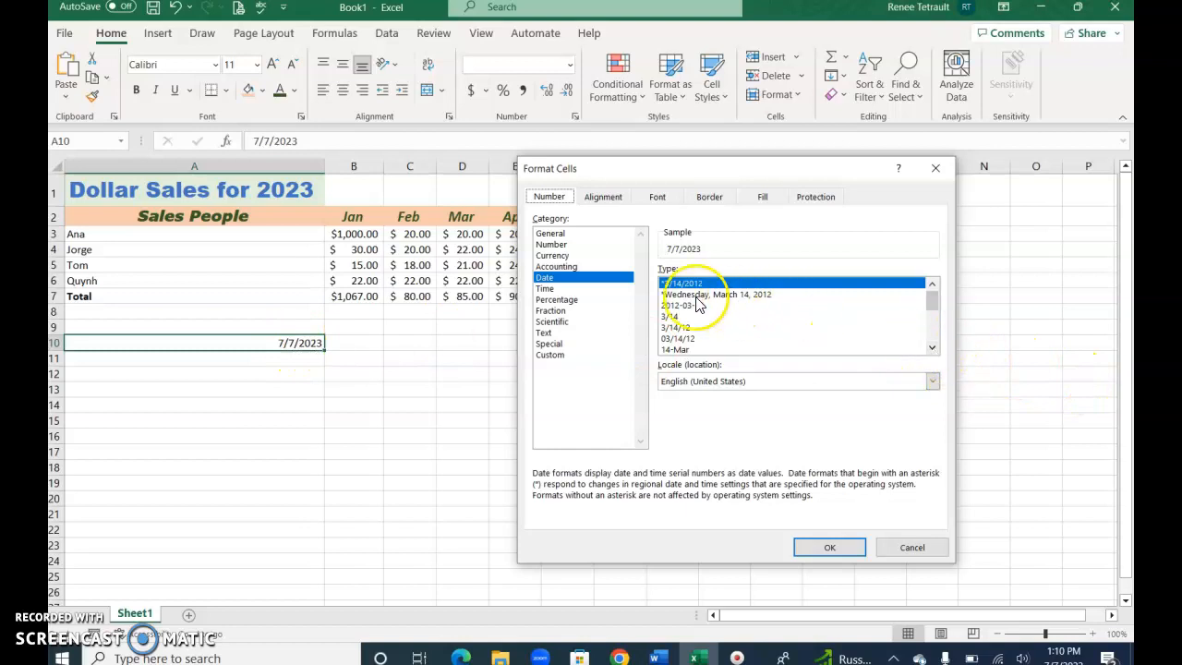
{"action": "left_click", "coordinate": [933, 349]}
{"action": "left_click", "coordinate": [933, 349]}
{"action": "left_click", "coordinate": [933, 349]}
{"action": "left_click", "coordinate": [933, 349]}
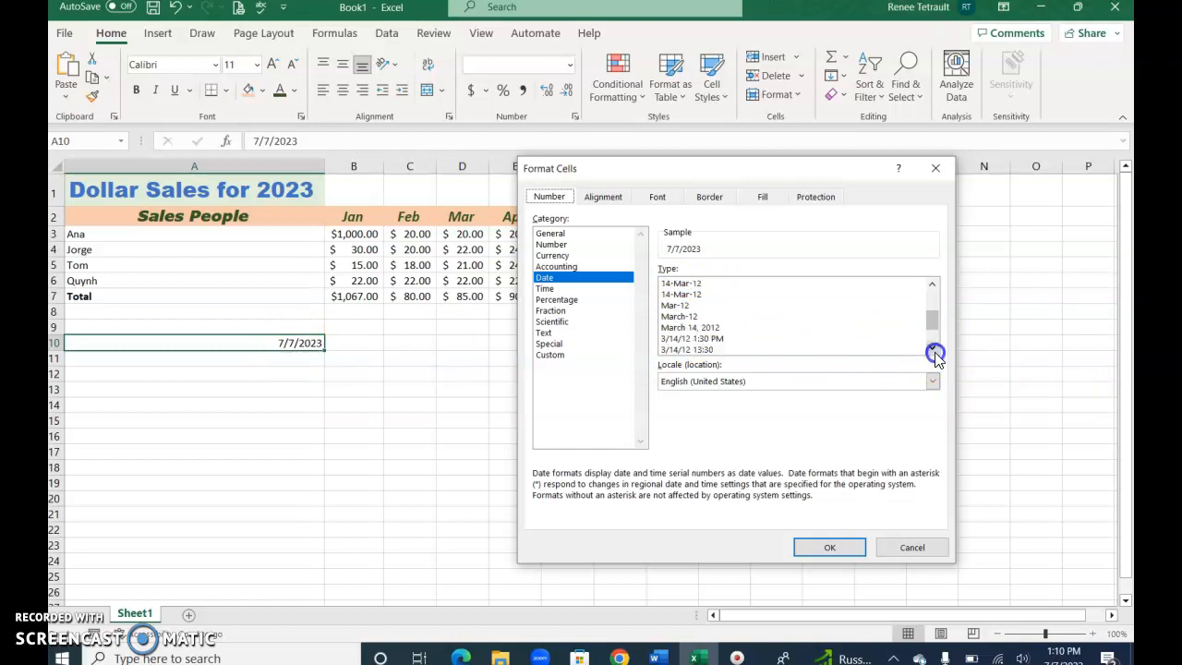
{"action": "left_click", "coordinate": [690, 328]}
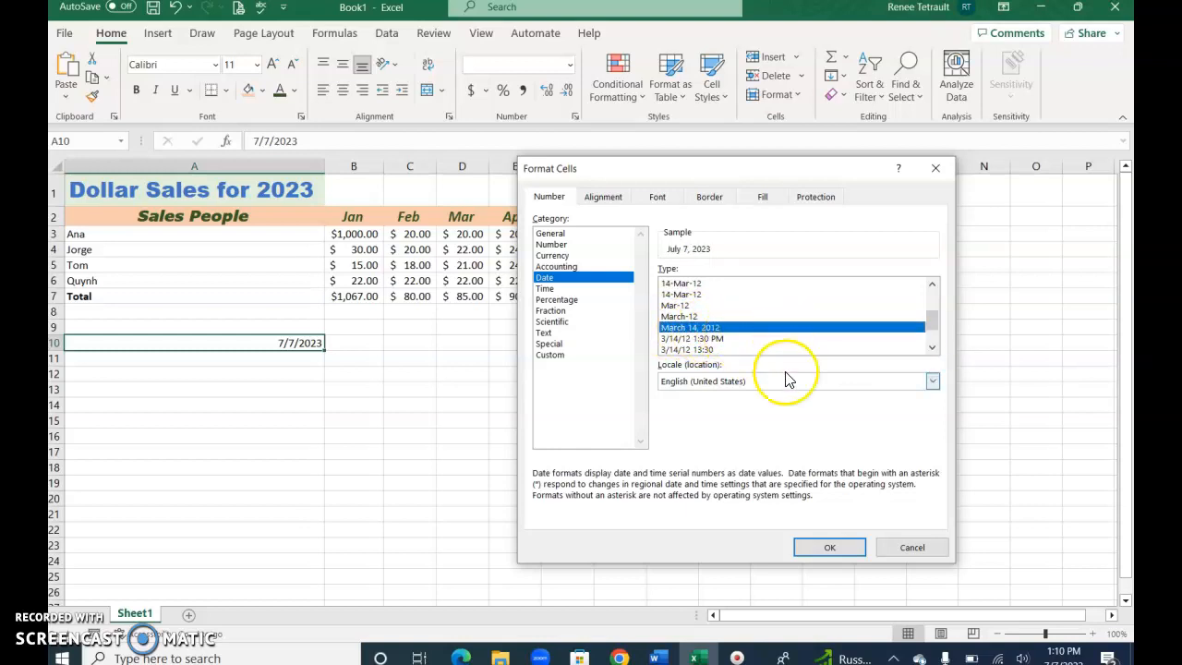
{"action": "left_click", "coordinate": [830, 550]}
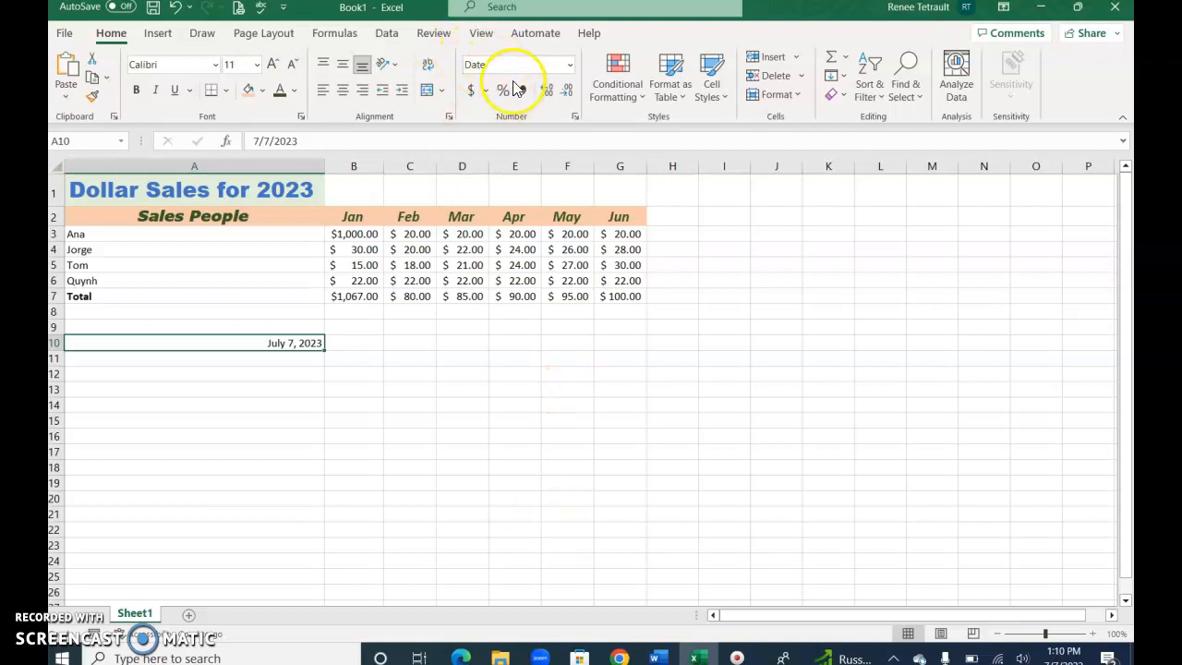
- Try the General number format on the date in A10, and undo that format change
{"action": "left_click", "coordinate": [570, 65]}
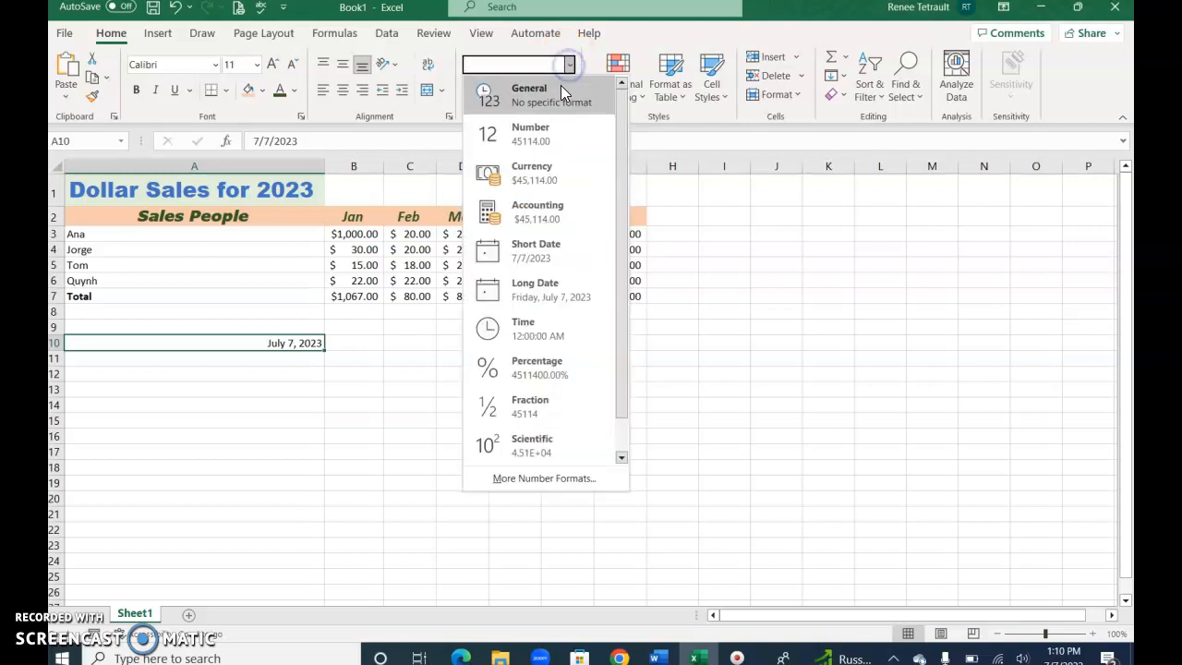
{"action": "left_click", "coordinate": [561, 87]}
{"action": "left_click", "coordinate": [306, 351]}
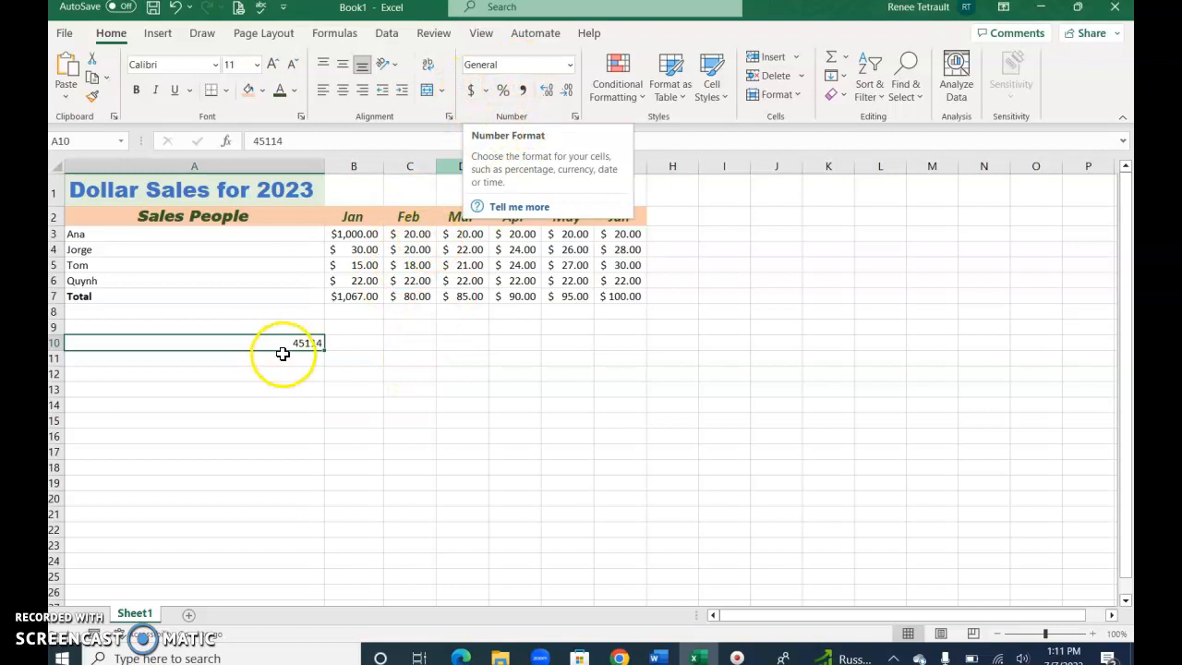
{"action": "left_click", "coordinate": [570, 66]}
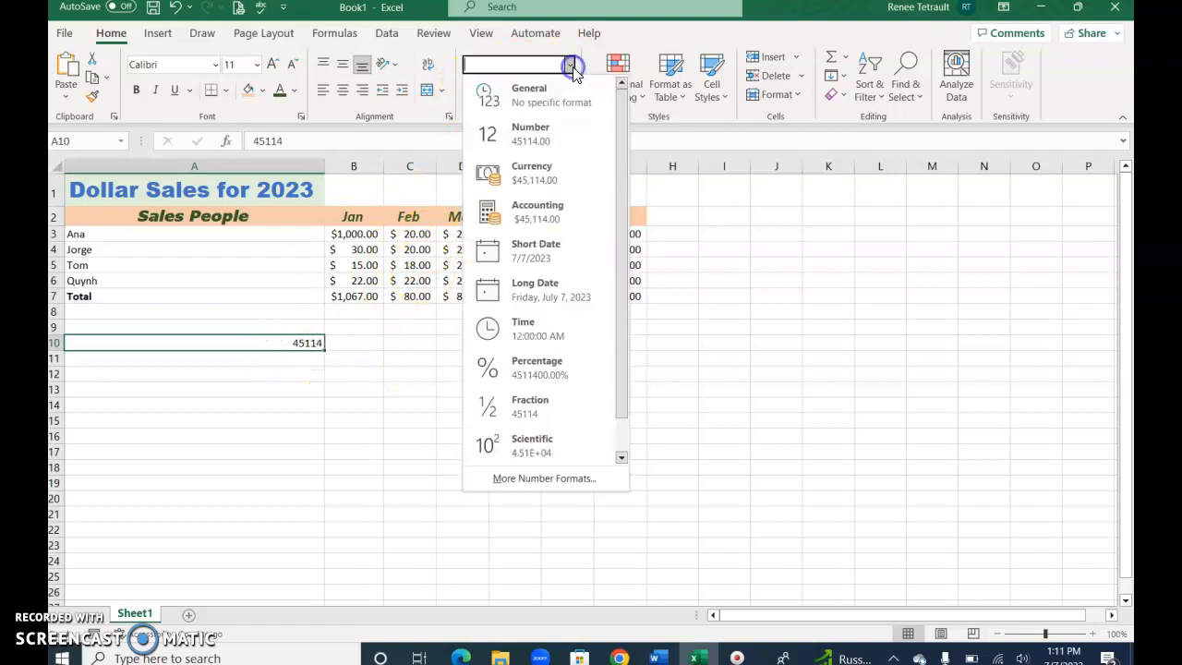
{"action": "left_click", "coordinate": [179, 13]}
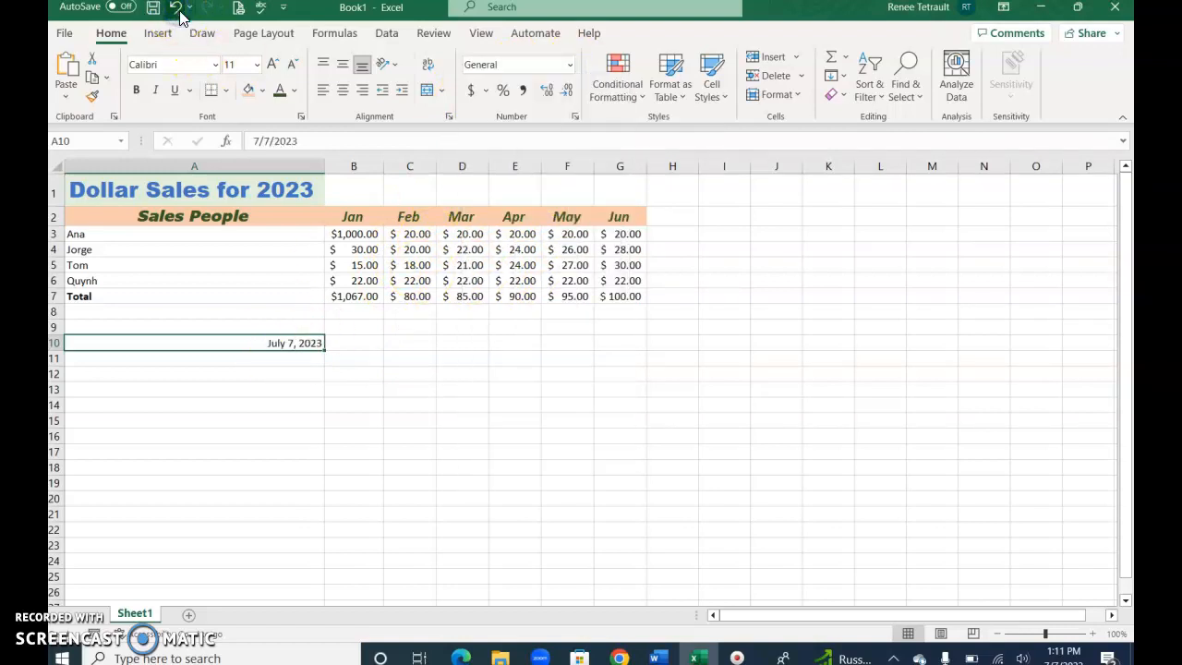
{"action": "left_click", "coordinate": [519, 61]}
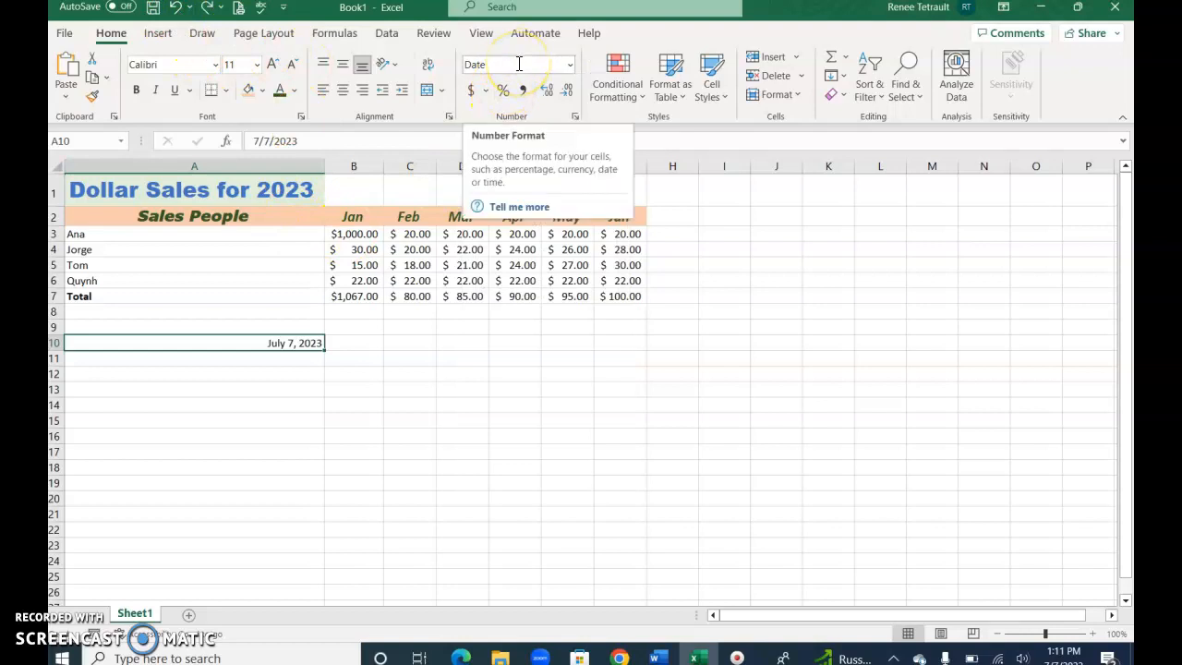
{"action": "left_click_drag", "start_coordinate": [274, 431], "coordinate": [274, 425]}
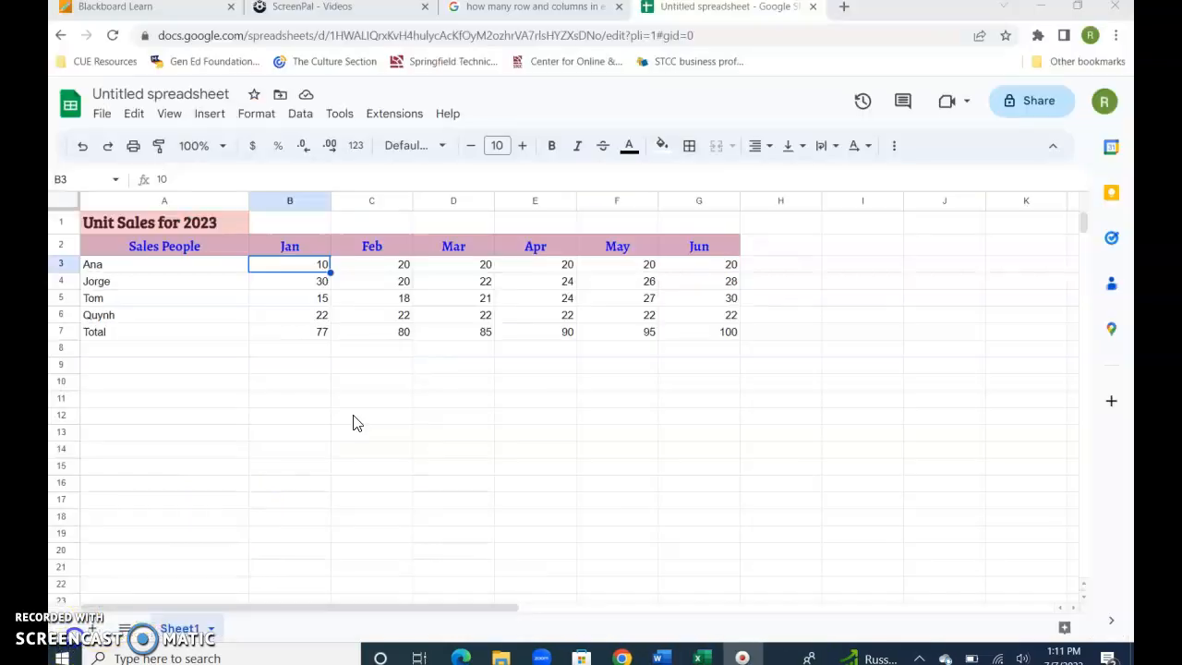
- Replace the January value in cell B3 with 1000
{"action": "left_click", "coordinate": [294, 268]}
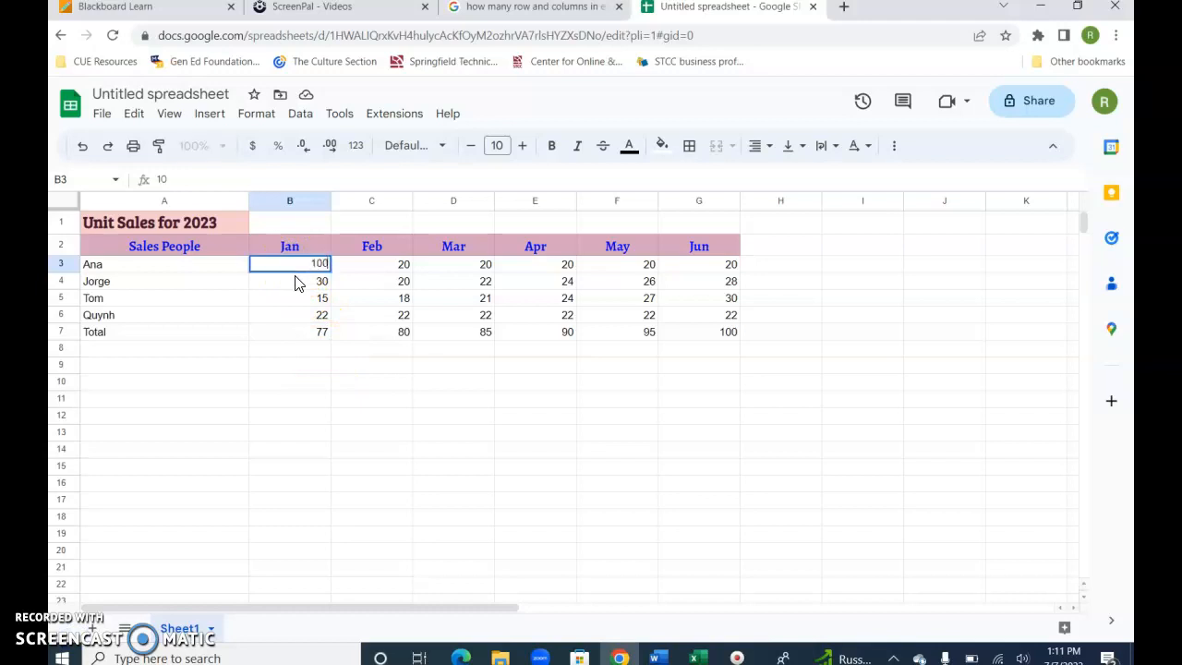
{"action": "type", "text": "1000"}
{"action": "left_click", "coordinate": [295, 281]}
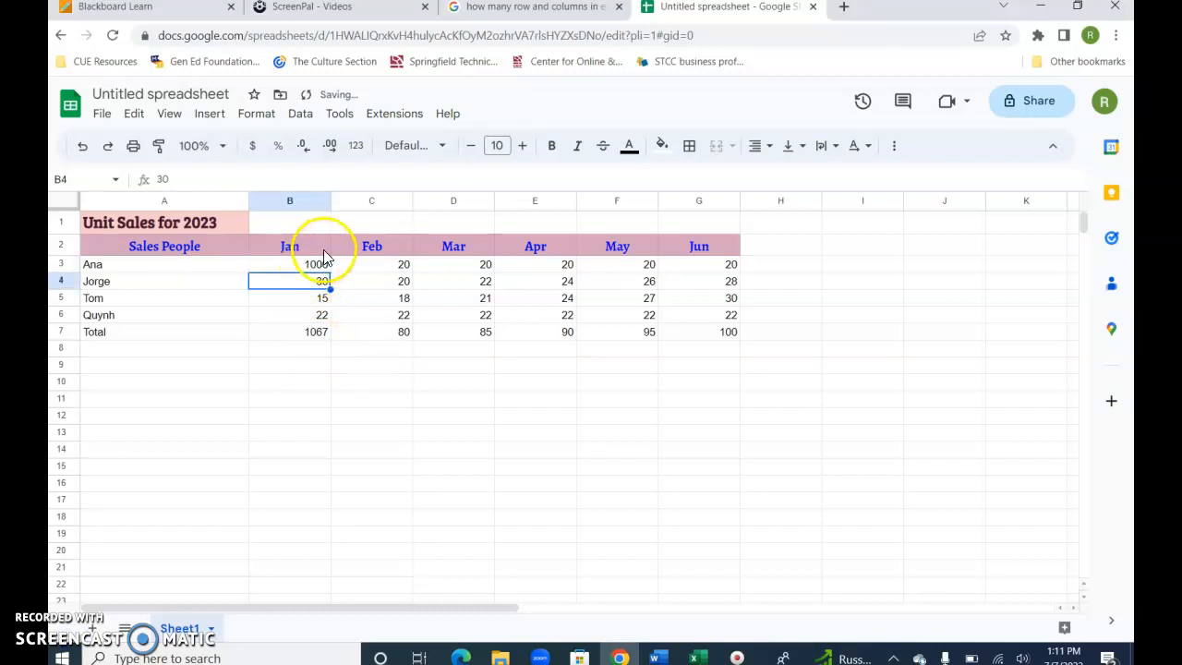
- Apply the Number format to B3:G7 and reduce the figures to no decimal places
{"action": "left_click_drag", "start_coordinate": [294, 267], "coordinate": [699, 330]}
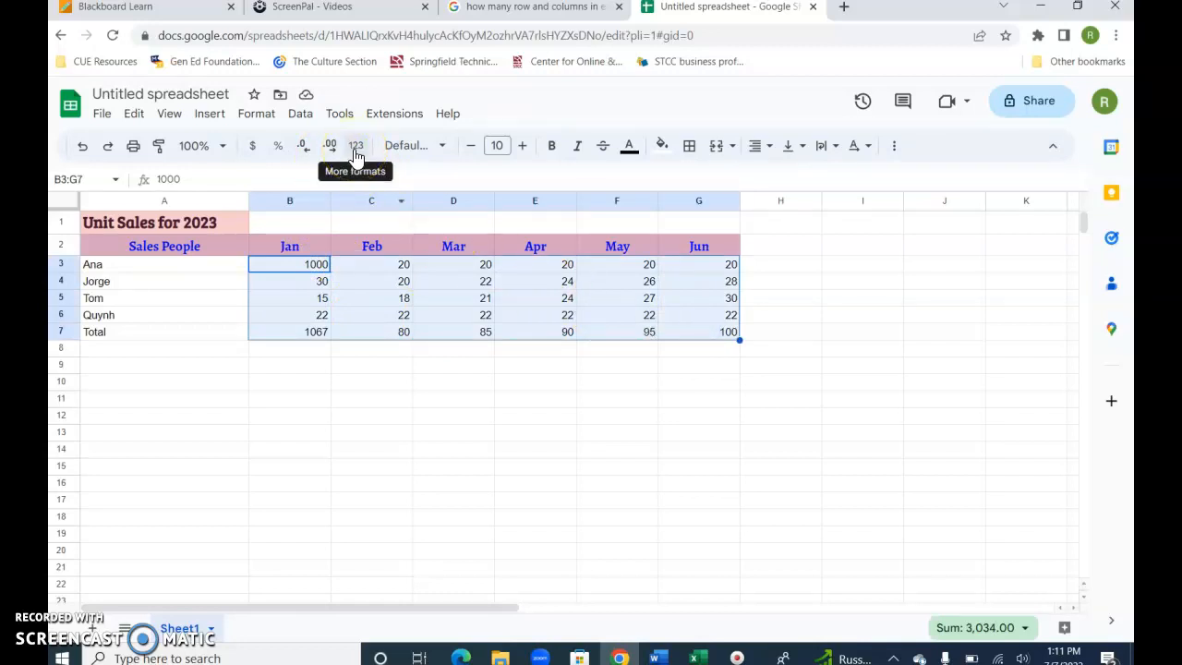
{"action": "left_click", "coordinate": [357, 148]}
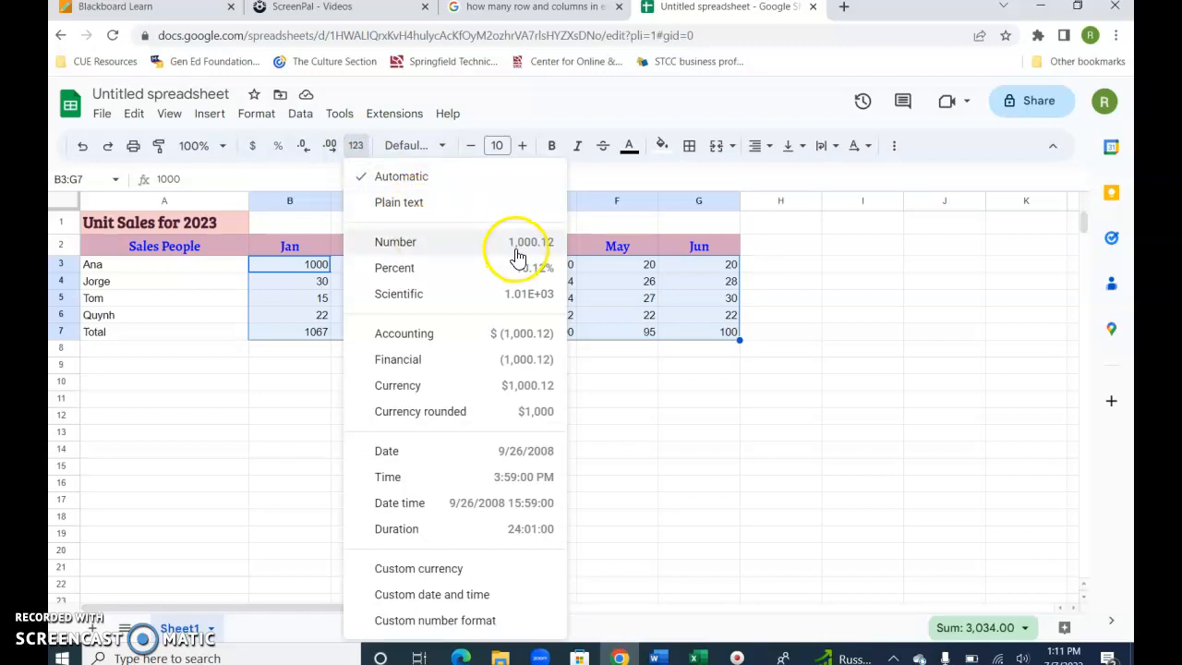
{"action": "left_click", "coordinate": [407, 242]}
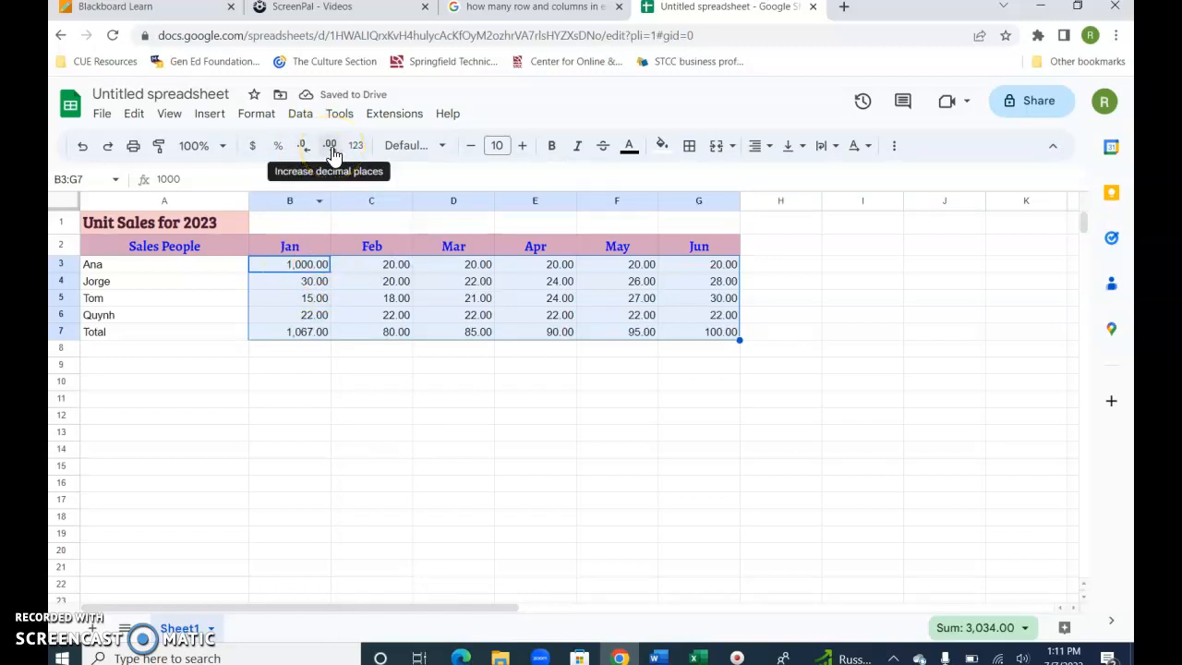
{"action": "left_click", "coordinate": [304, 148]}
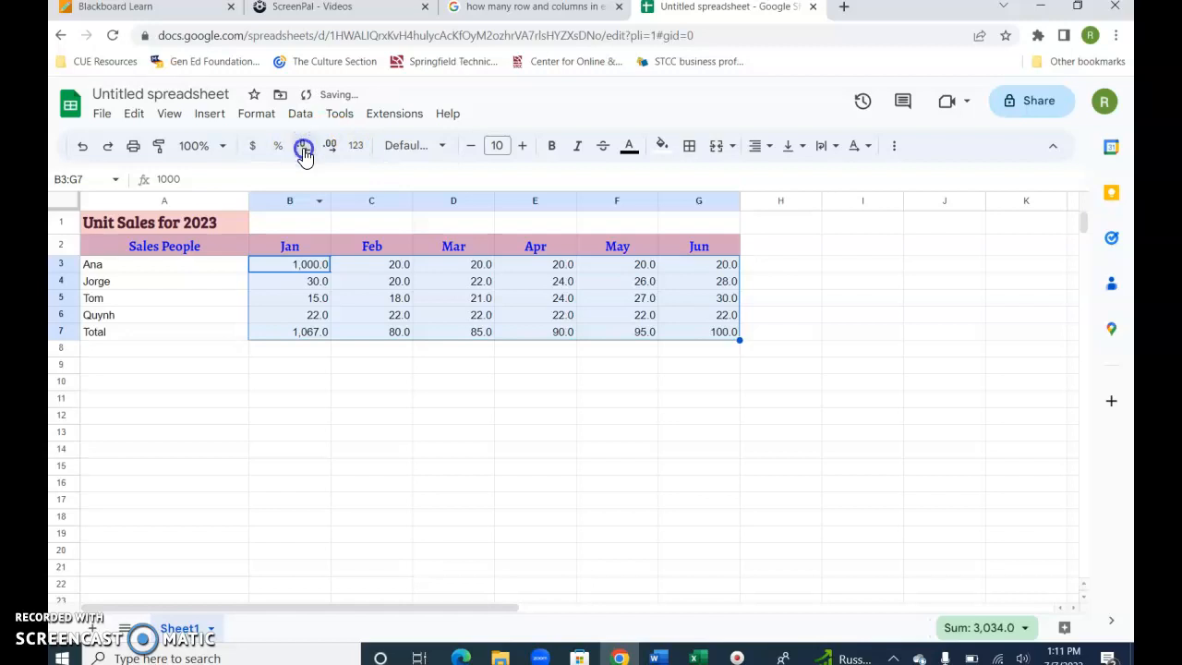
{"action": "left_click", "coordinate": [304, 147]}
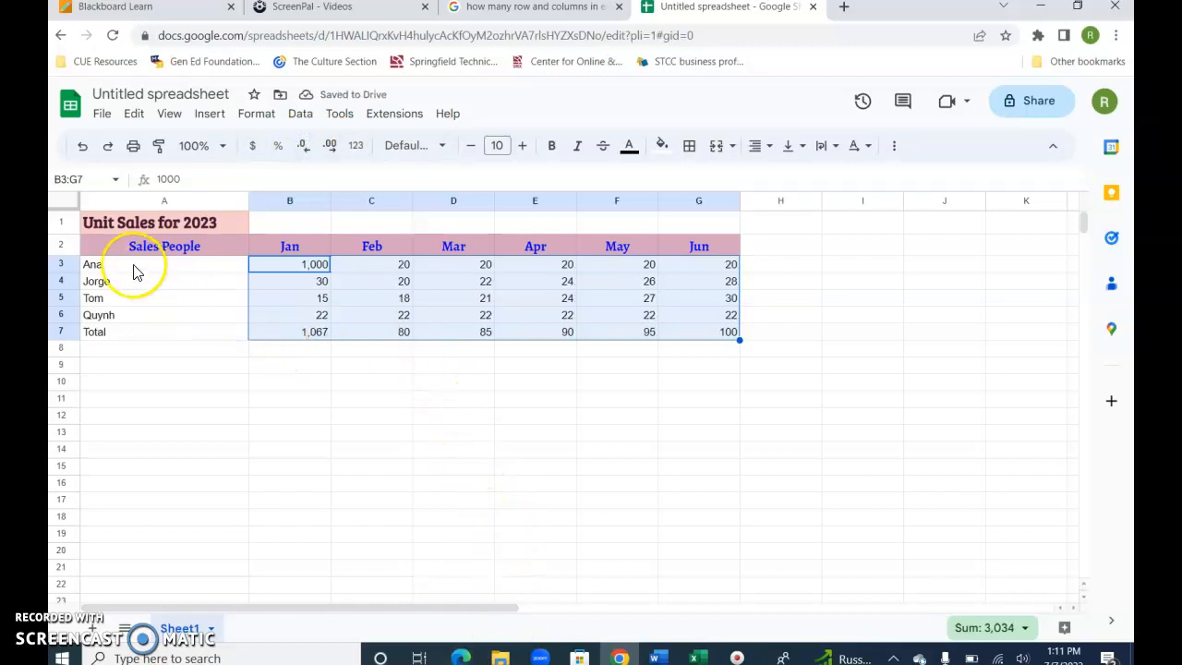
- Replace "Unit" with "Dollar" in the A1 title so it reads "Dollar Sales for 2023"
{"action": "left_click", "coordinate": [110, 221]}
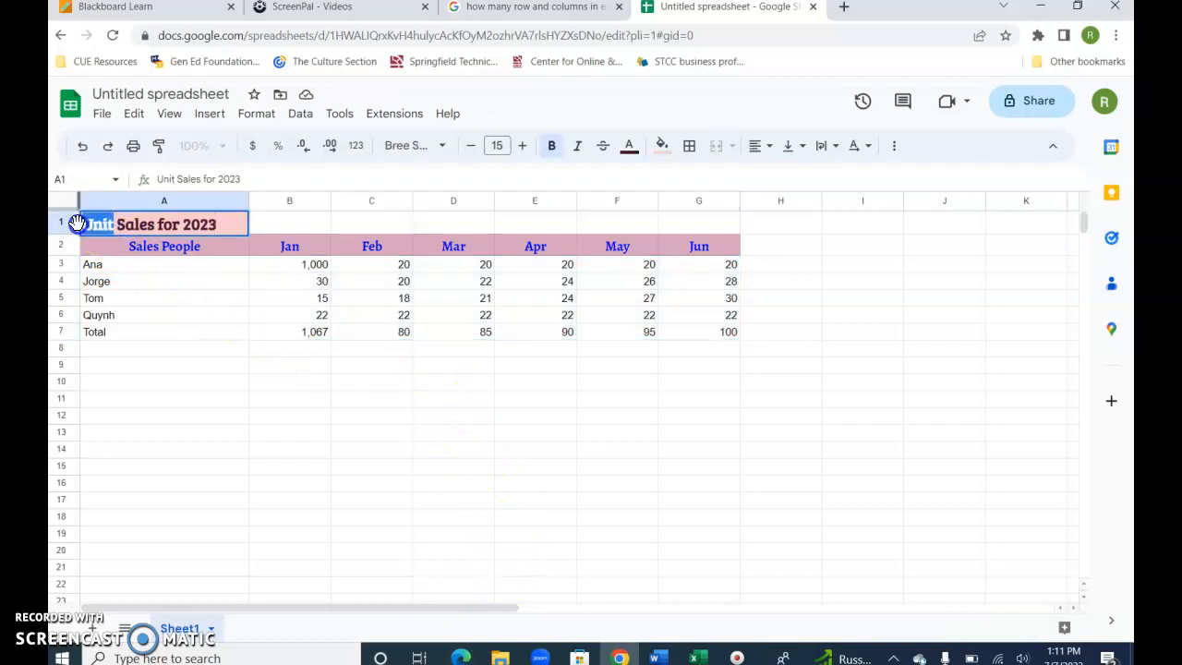
{"action": "type", "text": "Dollar"}
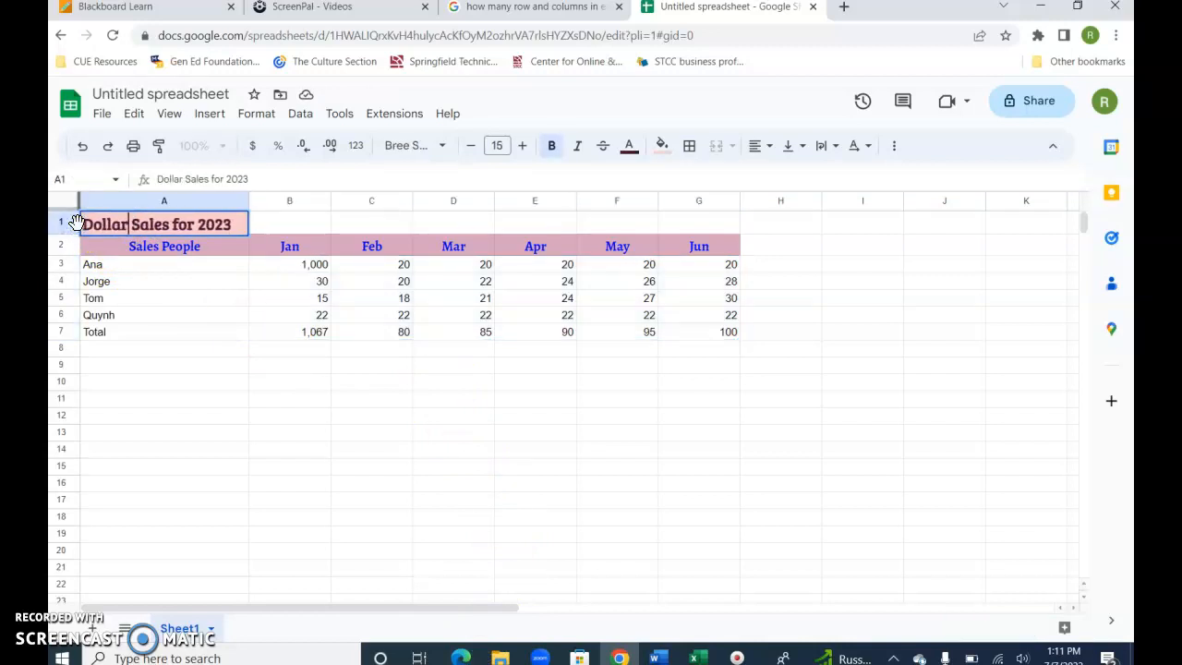
{"action": "key", "text": "Return"}
- Format B3:G7 as currency, and switch the range to the Accounting number format
{"action": "left_click", "coordinate": [244, 253]}
{"action": "left_click_drag", "start_coordinate": [277, 268], "coordinate": [694, 337]}
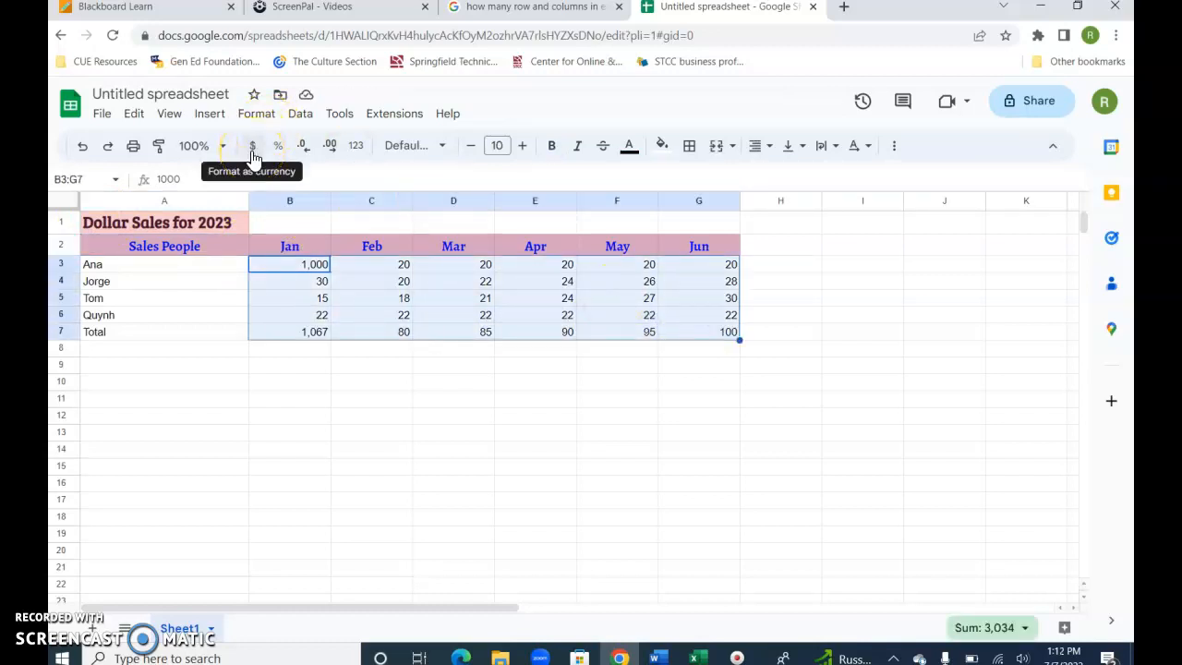
{"action": "left_click", "coordinate": [253, 150]}
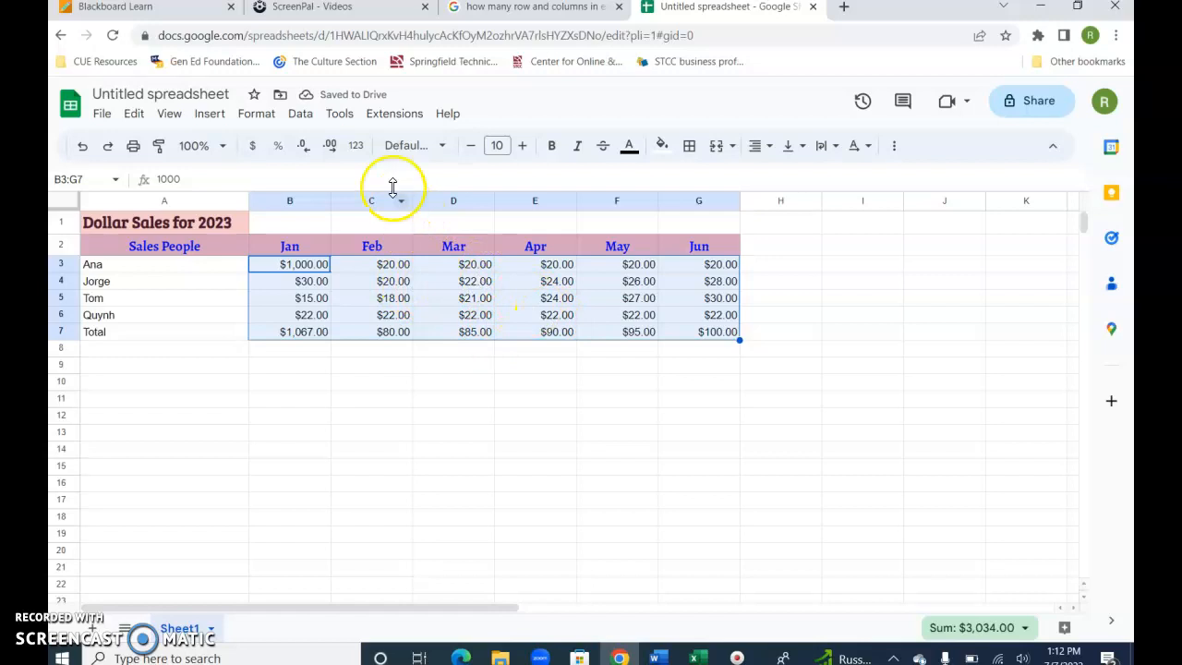
{"action": "left_click", "coordinate": [354, 148]}
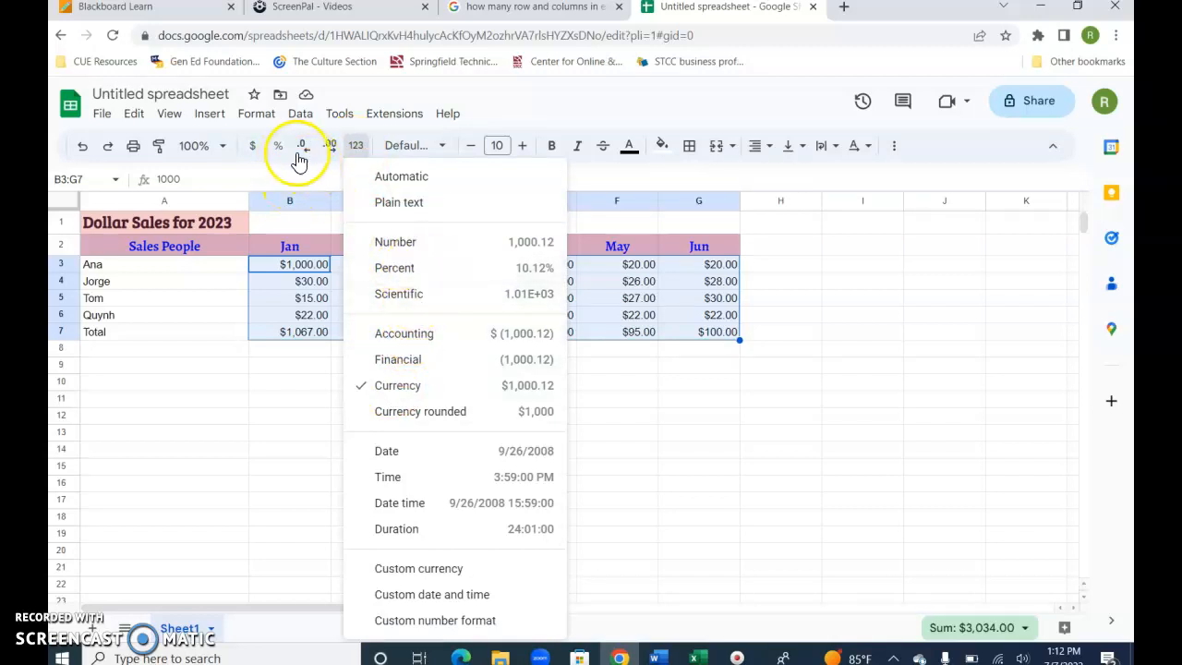
{"action": "left_click", "coordinate": [394, 334]}
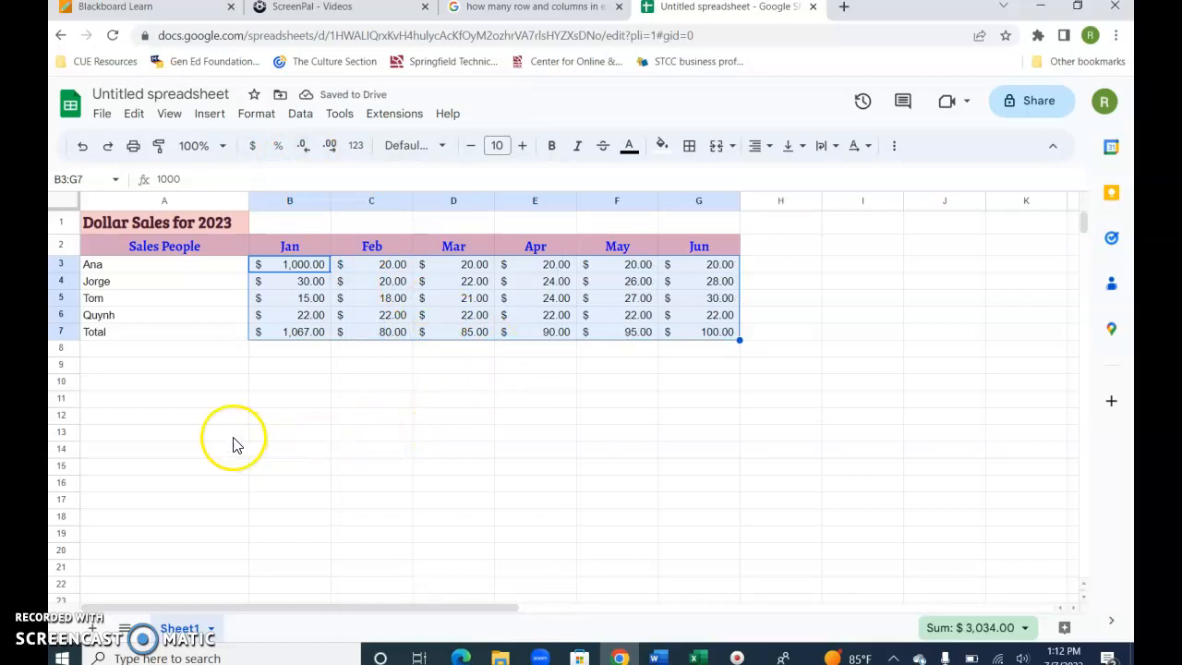
- Enter the date July 7, 2023 in cell A10
{"action": "left_click", "coordinate": [171, 382]}
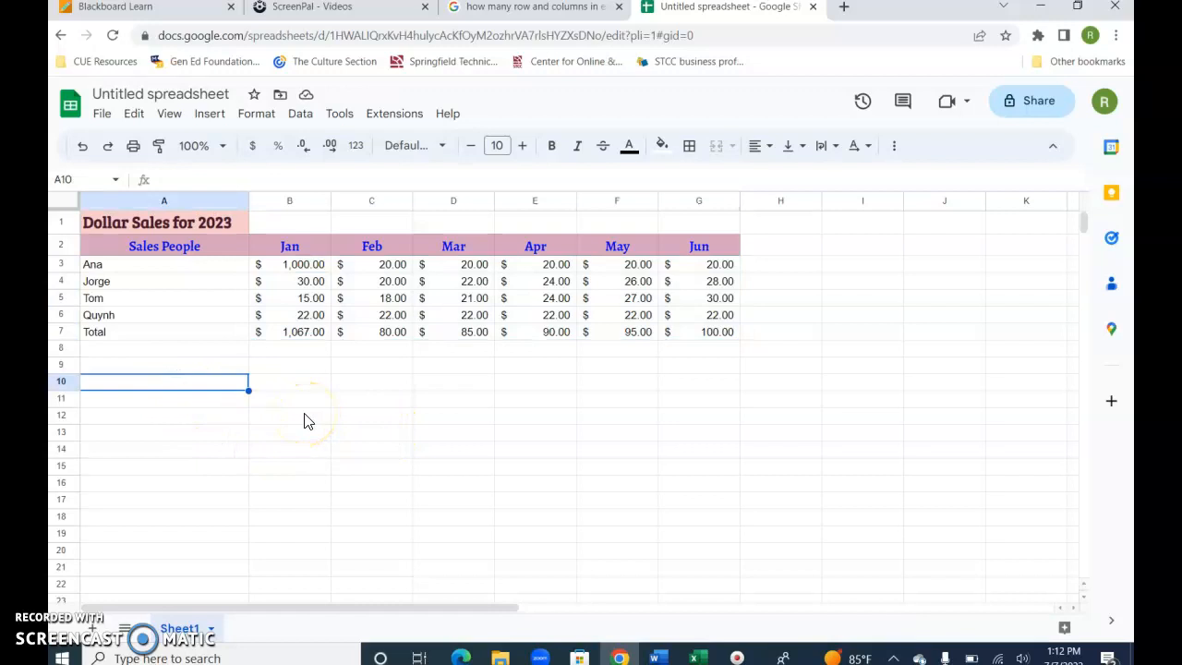
{"action": "type", "text": "July 7, 2023"}
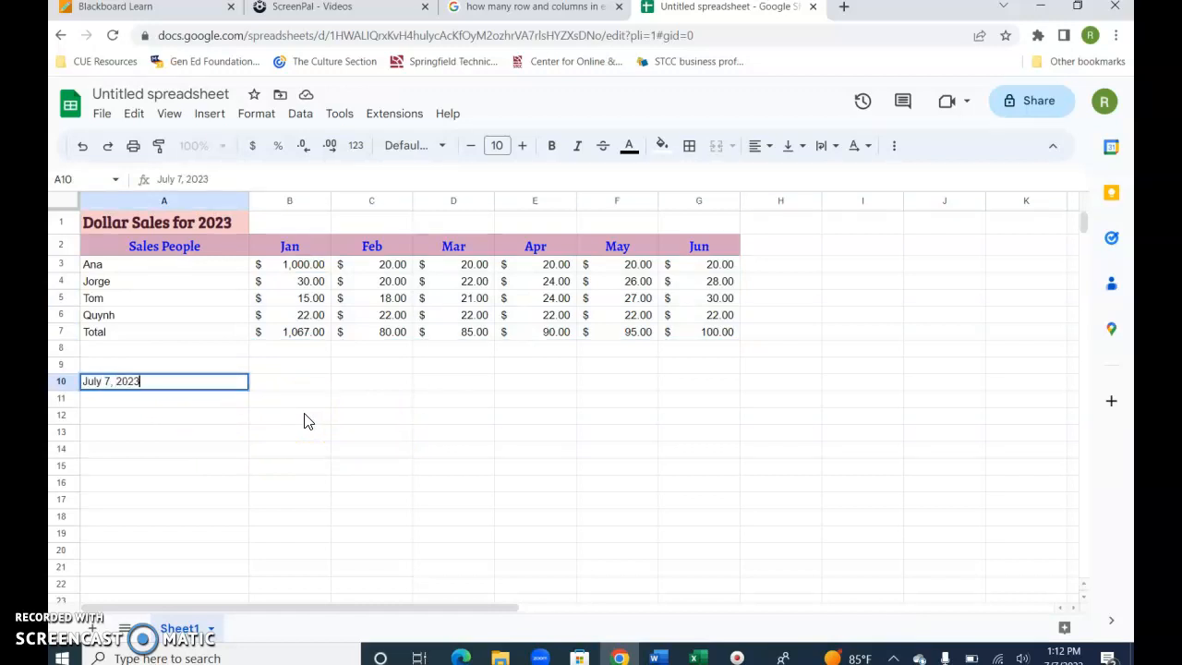
{"action": "key", "text": "Return"}
- Try the Date time number format on the date in A10, and undo that format change
{"action": "left_click", "coordinate": [224, 384]}
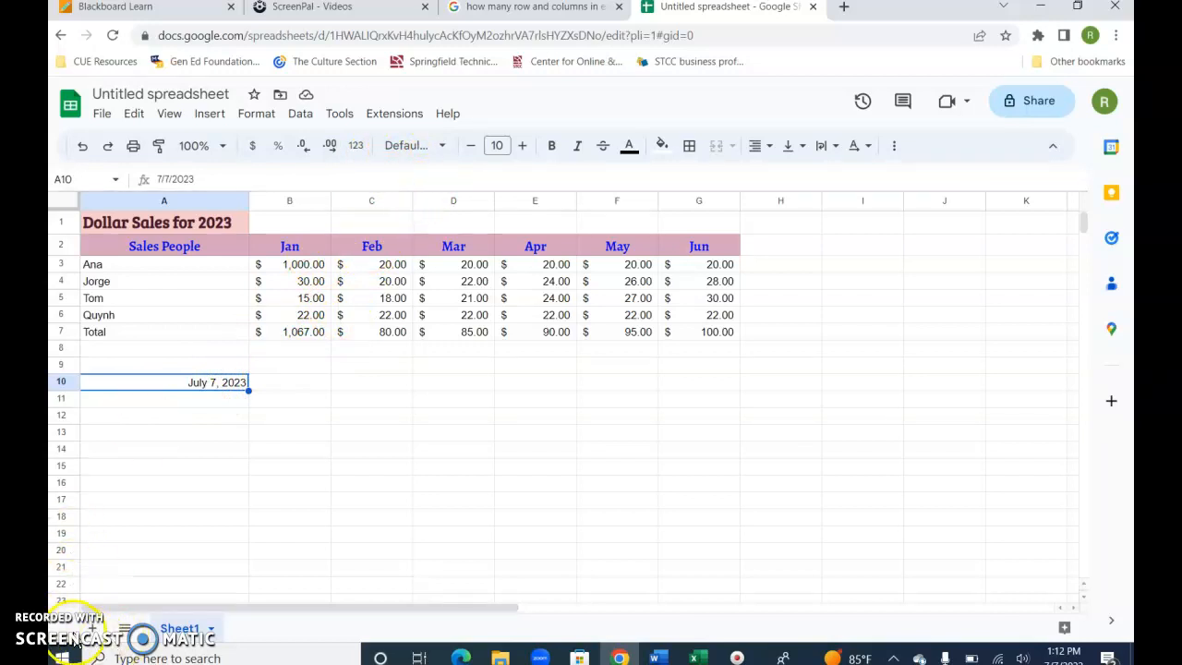
{"action": "left_click", "coordinate": [203, 384]}
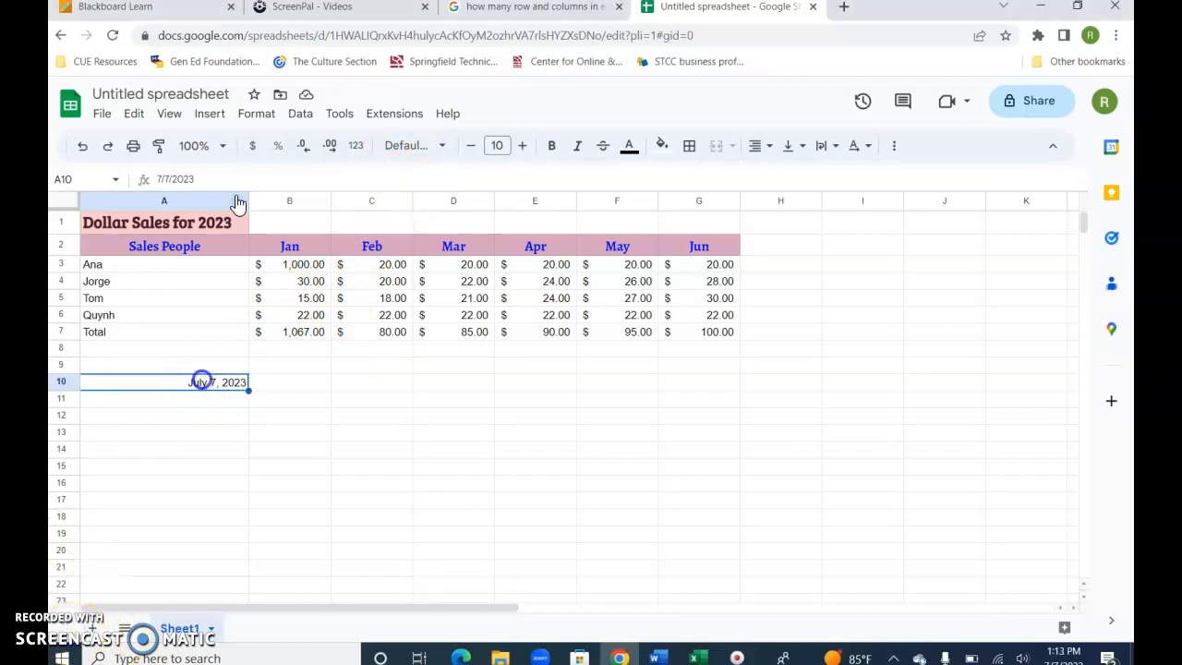
{"action": "left_click", "coordinate": [260, 119]}
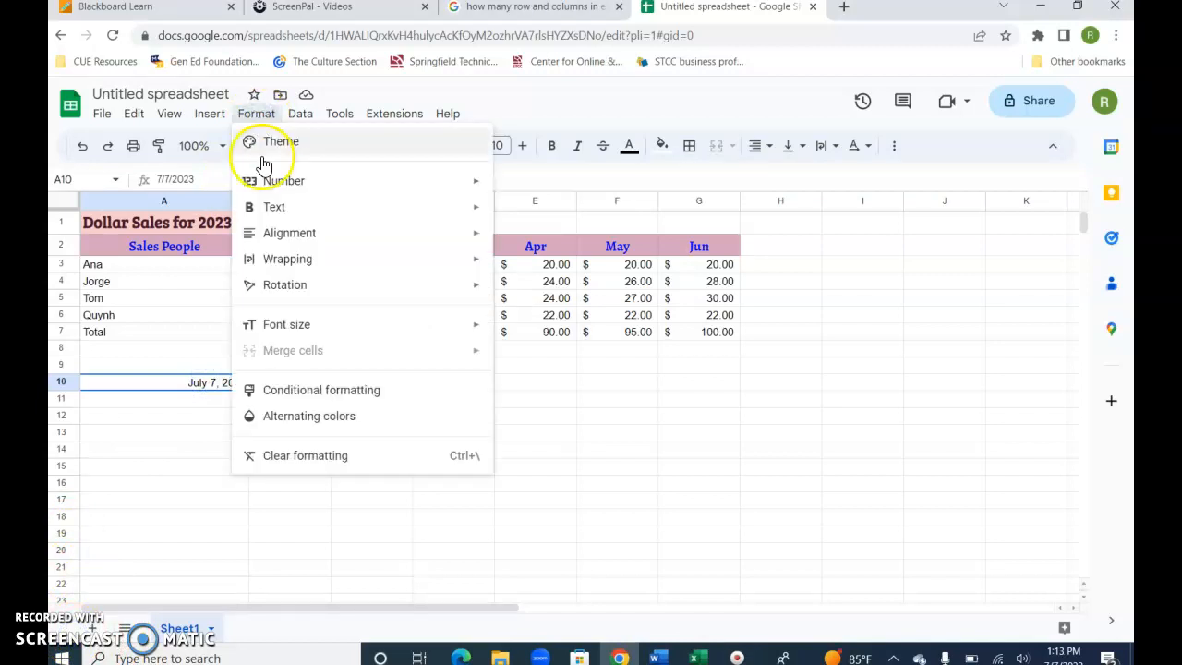
{"action": "mouse_move", "coordinate": [275, 188]}
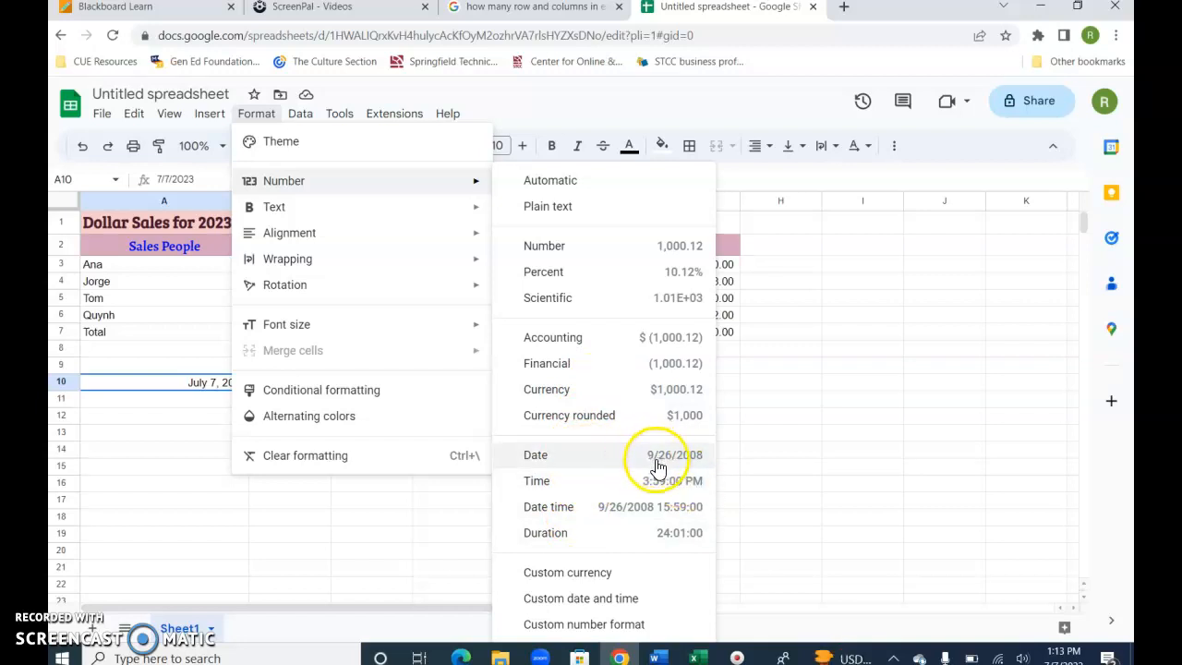
{"action": "left_click", "coordinate": [605, 517]}
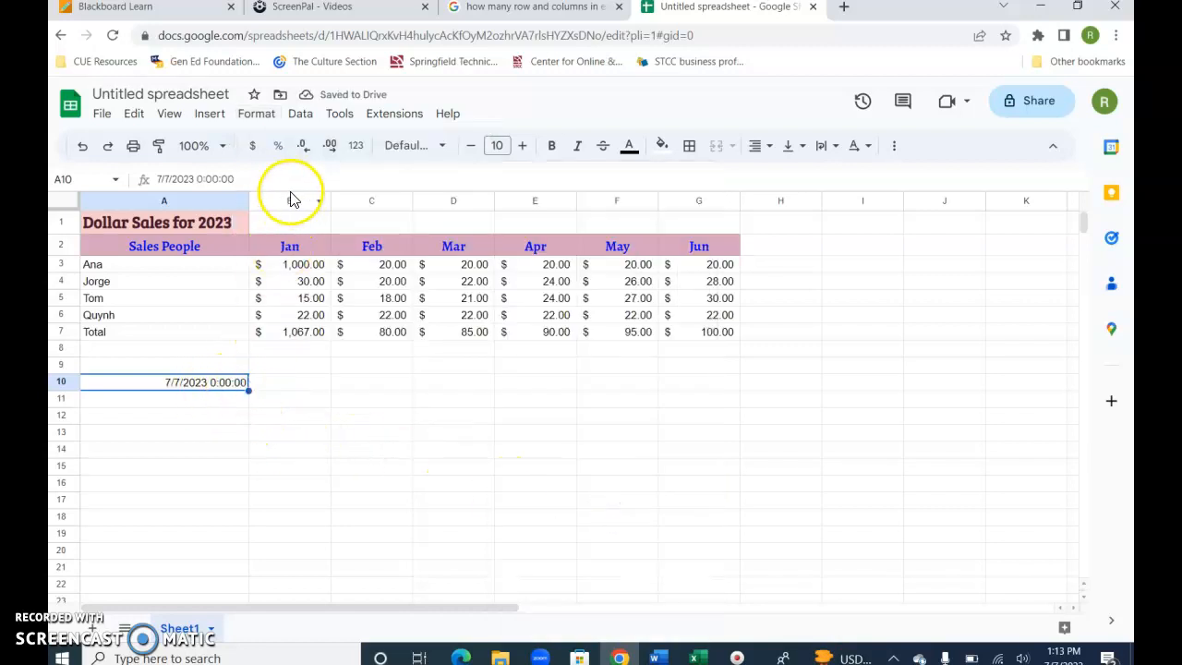
{"action": "left_click", "coordinate": [82, 145]}
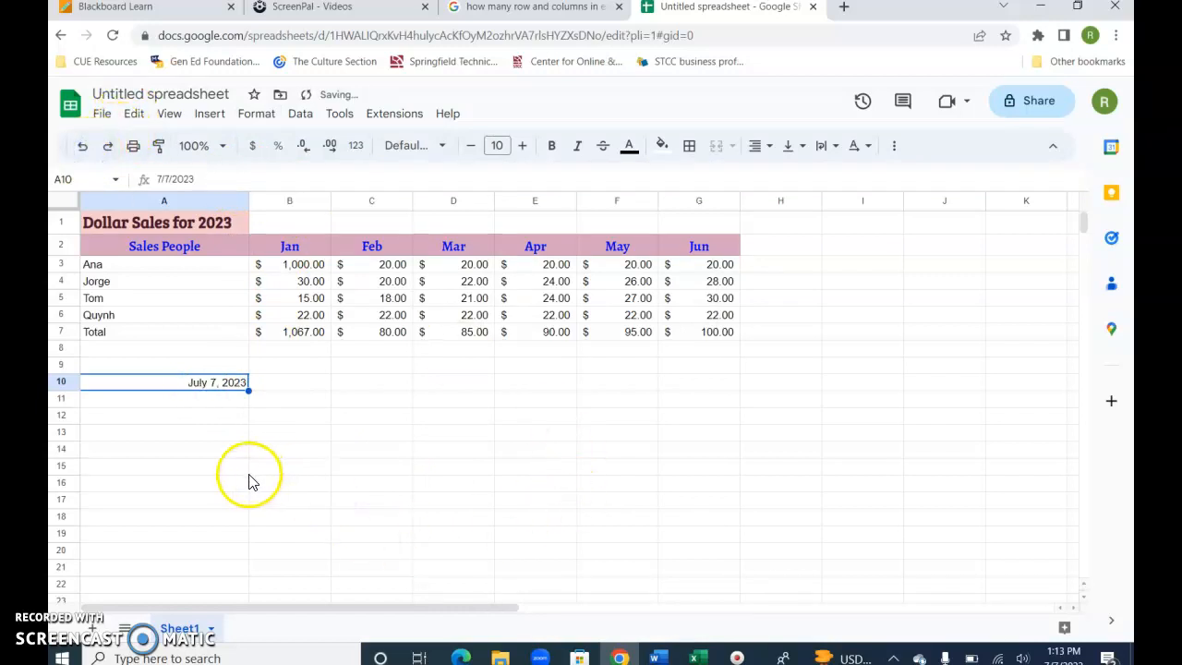